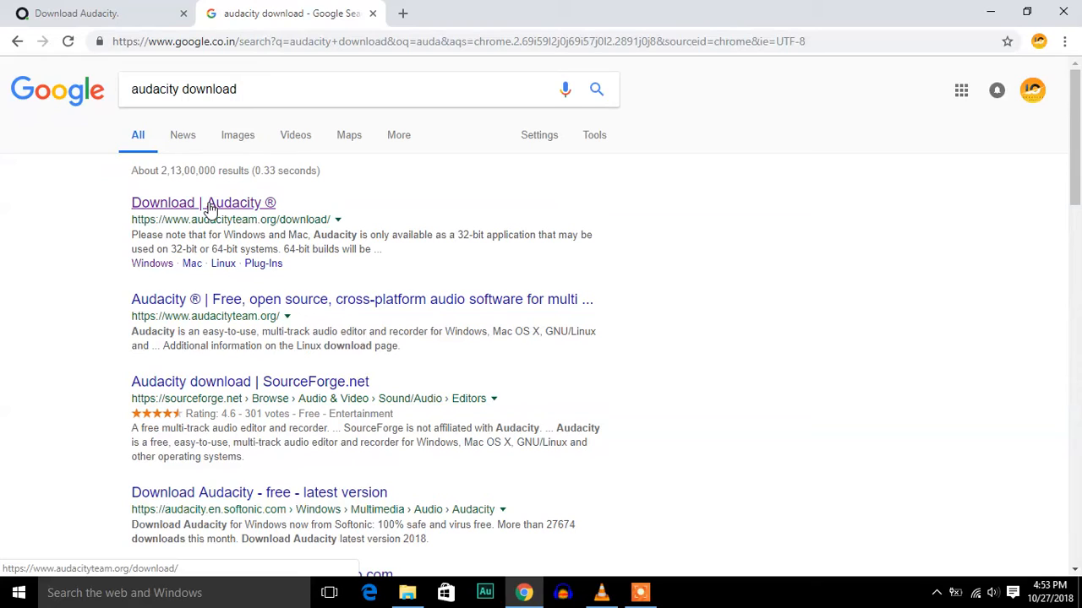
- Open the official Audacity download page from the search results and go to the Audacity for Windows downloads
{"action": "left_click", "coordinate": [210, 210]}
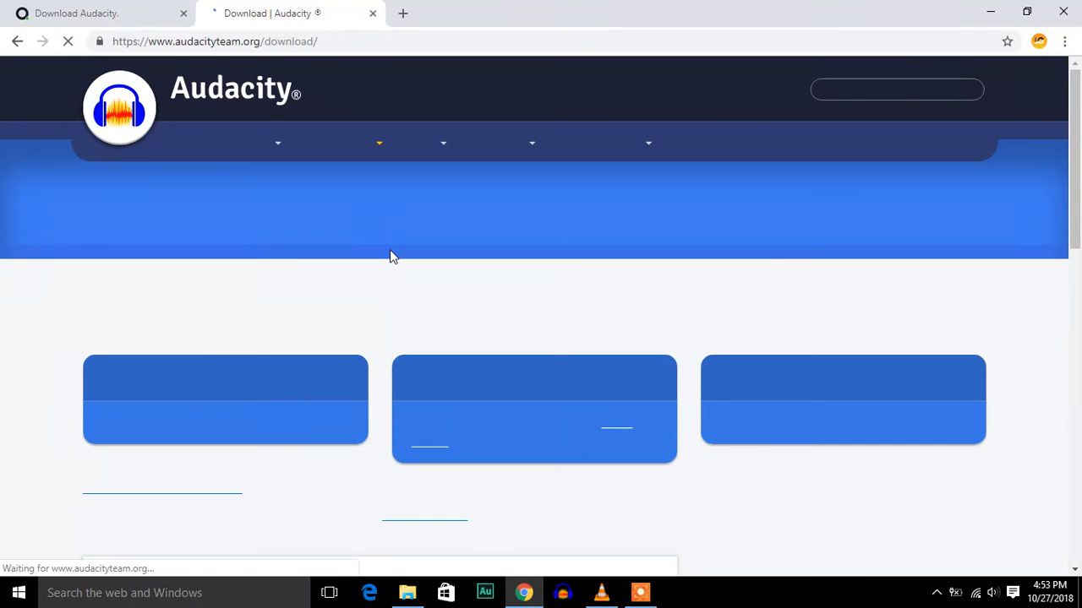
{"action": "scroll", "coordinate": [390, 254], "scroll_direction": "down", "scroll_amount": 1}
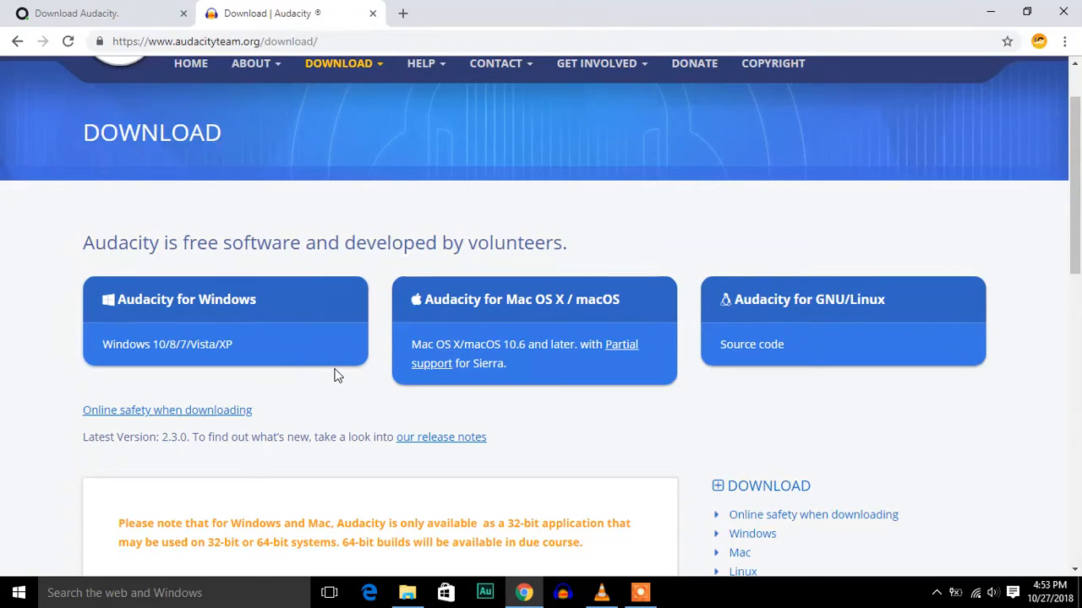
{"action": "scroll", "coordinate": [337, 375], "scroll_direction": "down", "scroll_amount": 2}
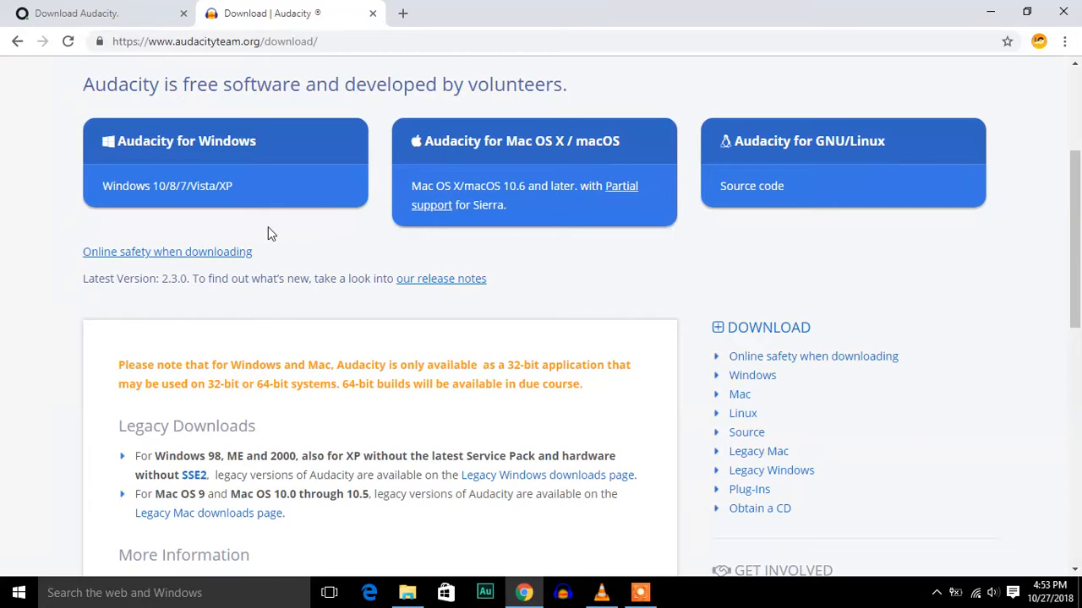
{"action": "left_click", "coordinate": [203, 146]}
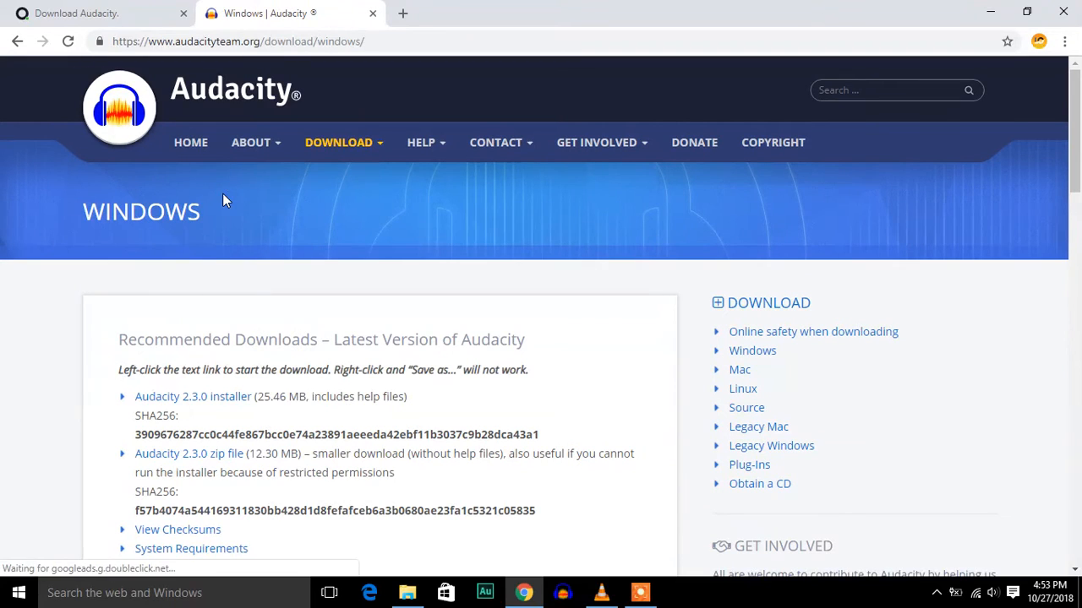
{"action": "scroll", "coordinate": [247, 256], "scroll_direction": "down", "scroll_amount": 1}
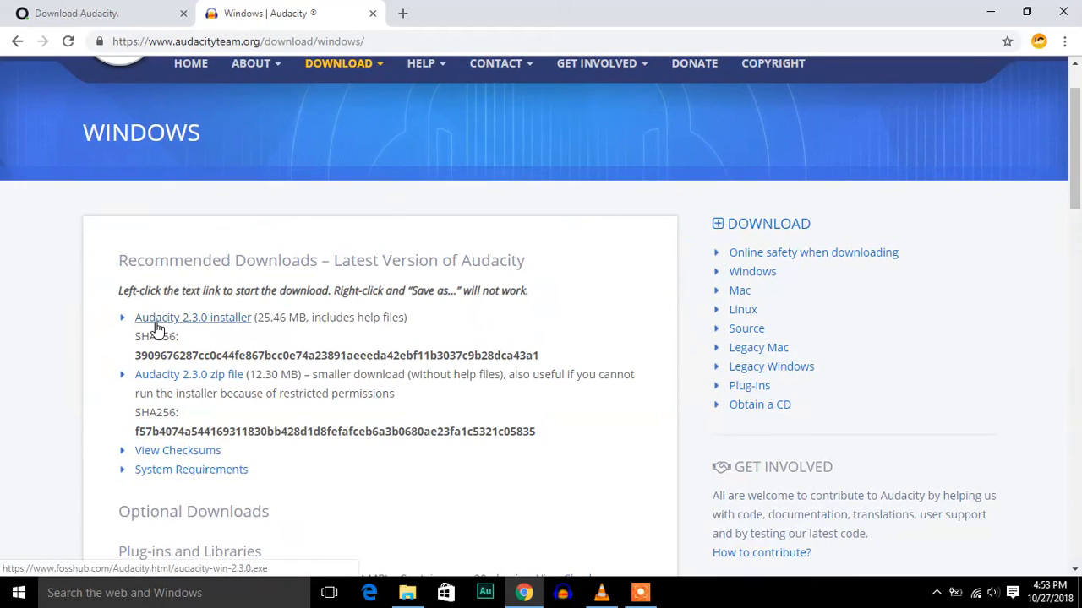
- Start downloading the Audacity 2.3.0 Windows Installer from the FossHub page
{"action": "left_click", "coordinate": [227, 318]}
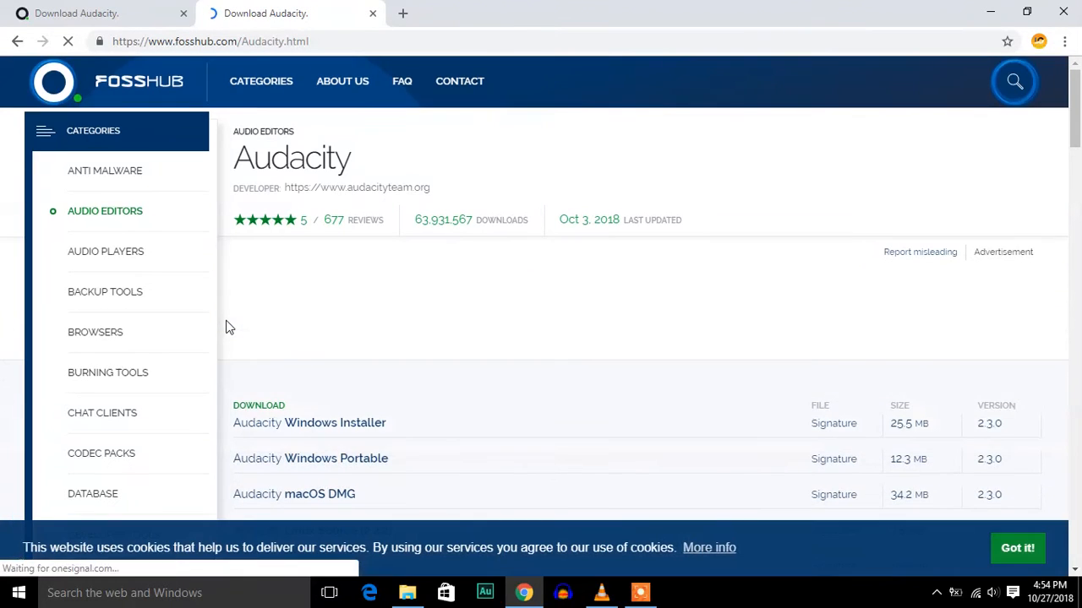
{"action": "scroll", "coordinate": [226, 327], "scroll_direction": "down", "scroll_amount": 1}
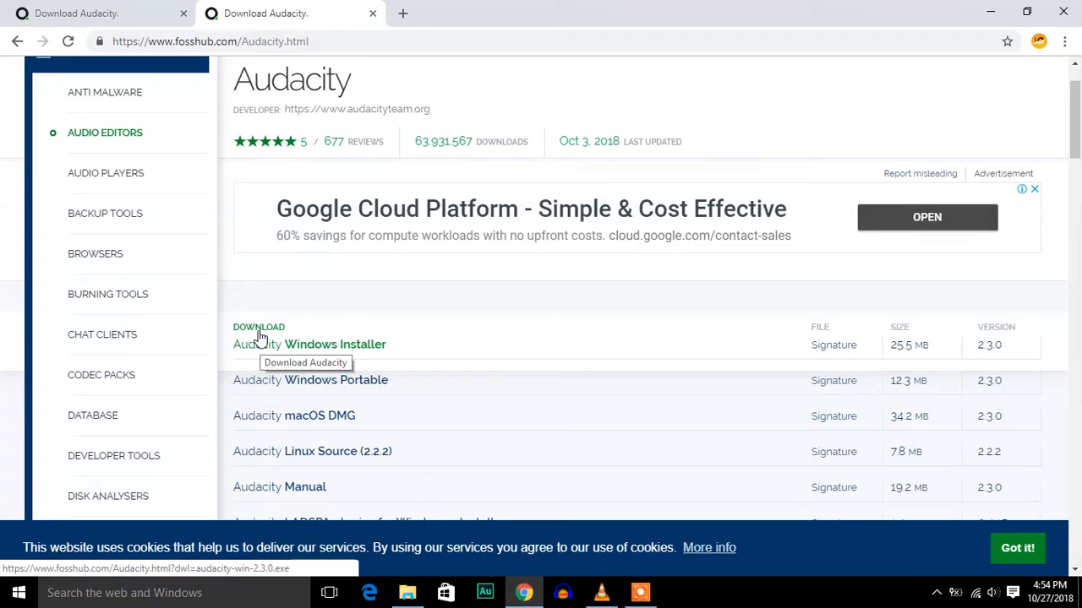
{"action": "left_click", "coordinate": [260, 336]}
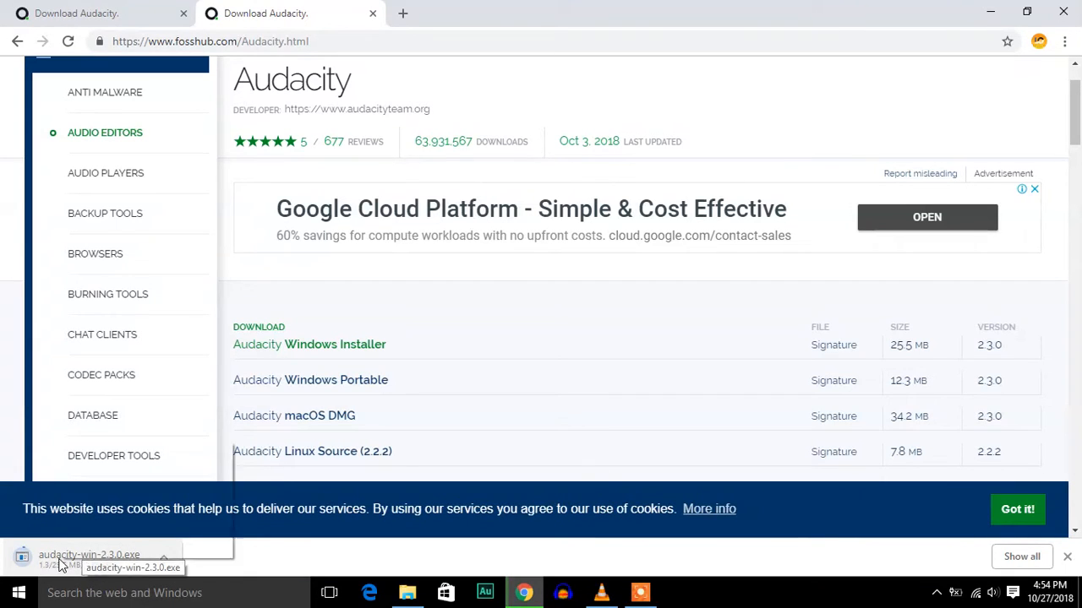
- Check the folder where audacity-win-2.3.0.exe is being saved, and cancel its download
{"action": "right_click", "coordinate": [62, 561]}
{"action": "left_click", "coordinate": [105, 519]}
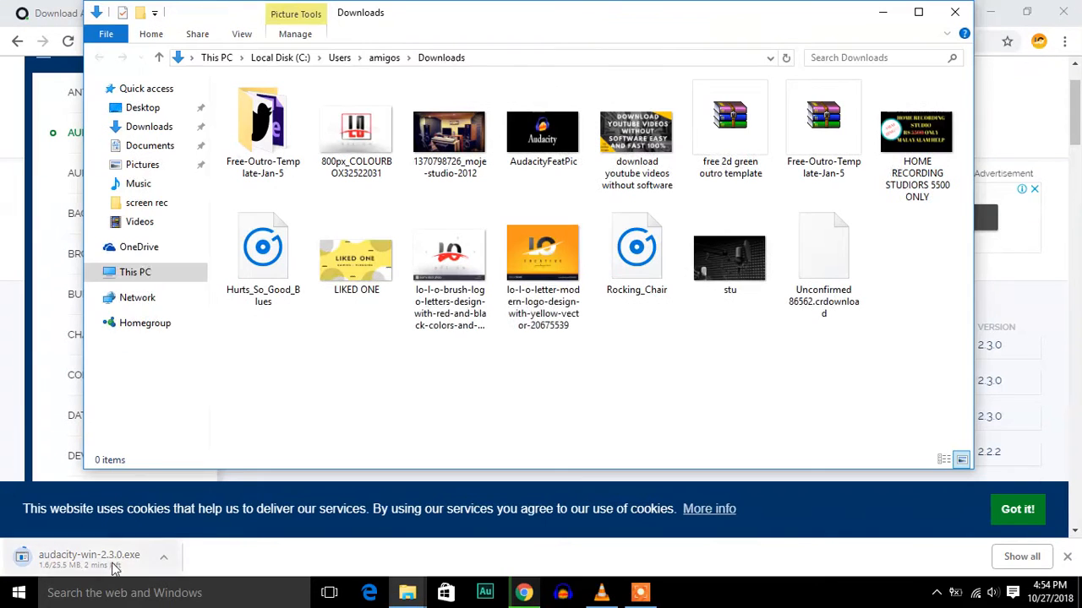
{"action": "left_click", "coordinate": [951, 14]}
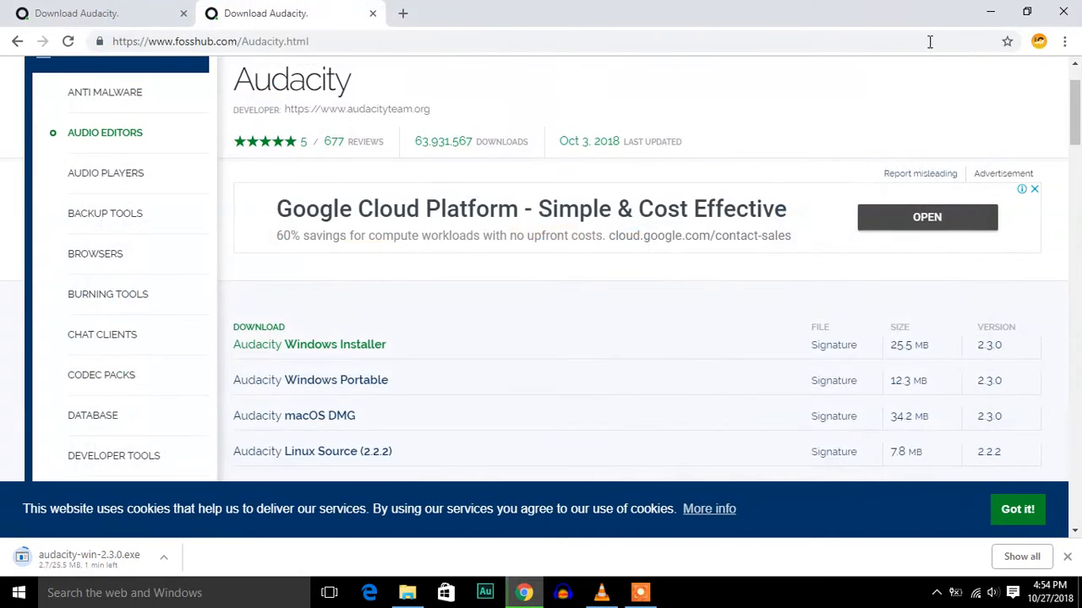
{"action": "right_click", "coordinate": [65, 561]}
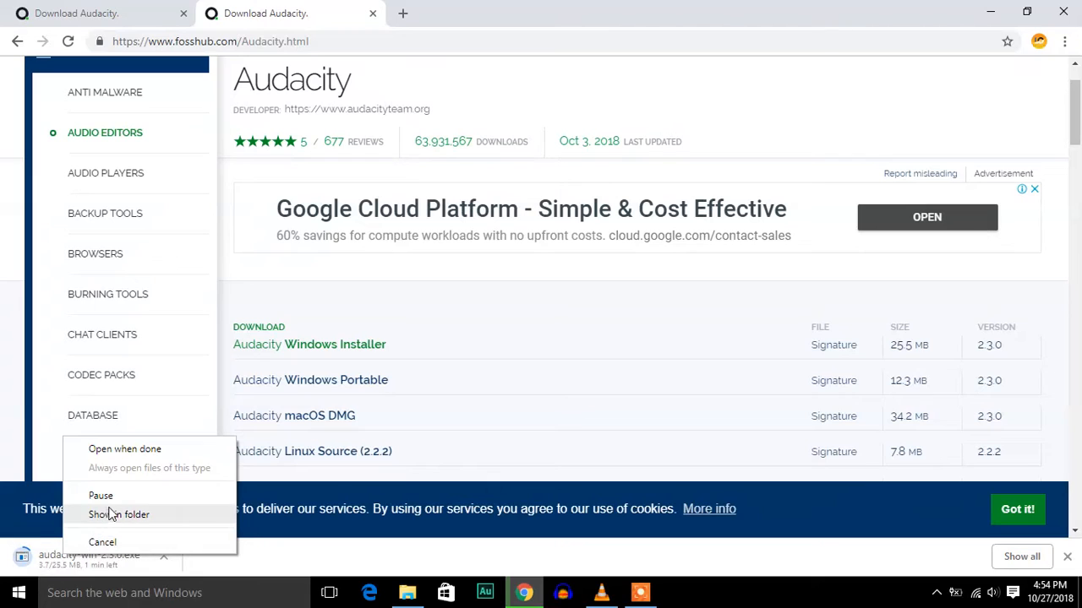
{"action": "left_click", "coordinate": [112, 541]}
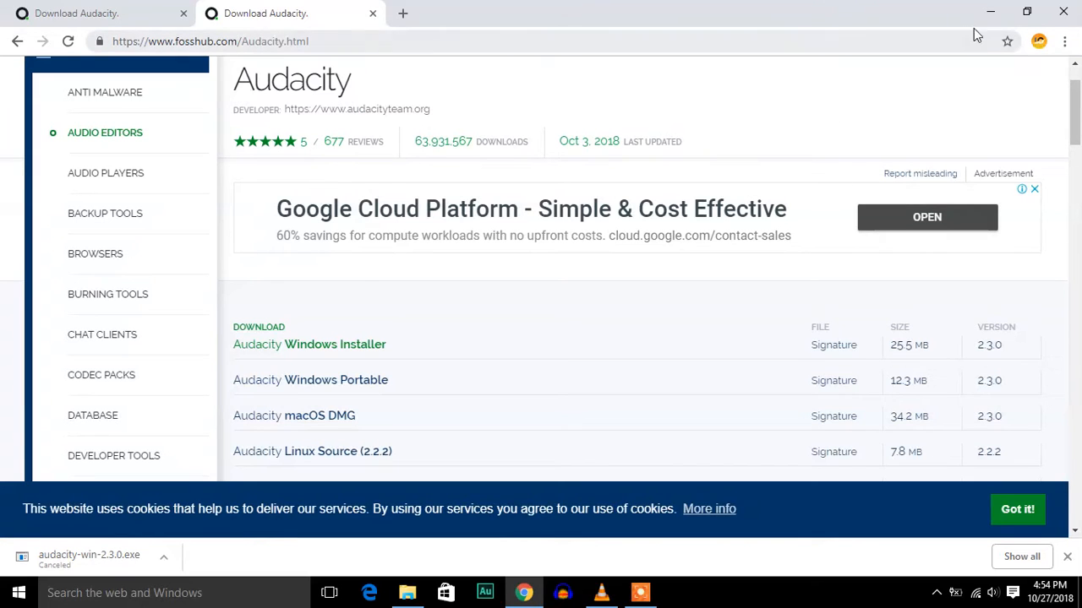
- Switch from the browser to Audacity, dismiss the welcome message and maximize the program window
{"action": "left_click", "coordinate": [990, 12]}
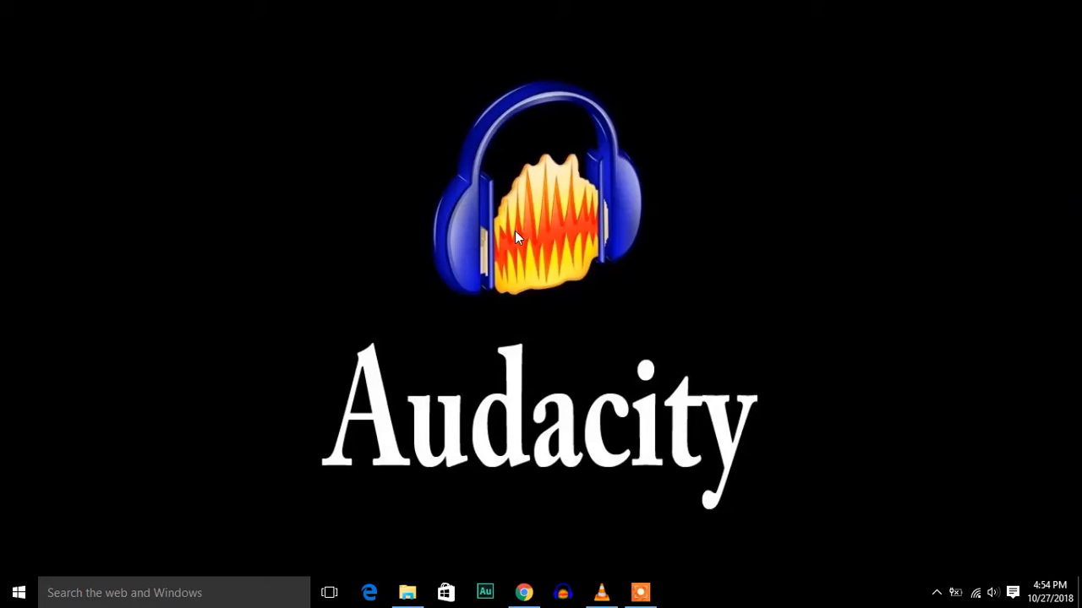
{"action": "left_click", "coordinate": [563, 592]}
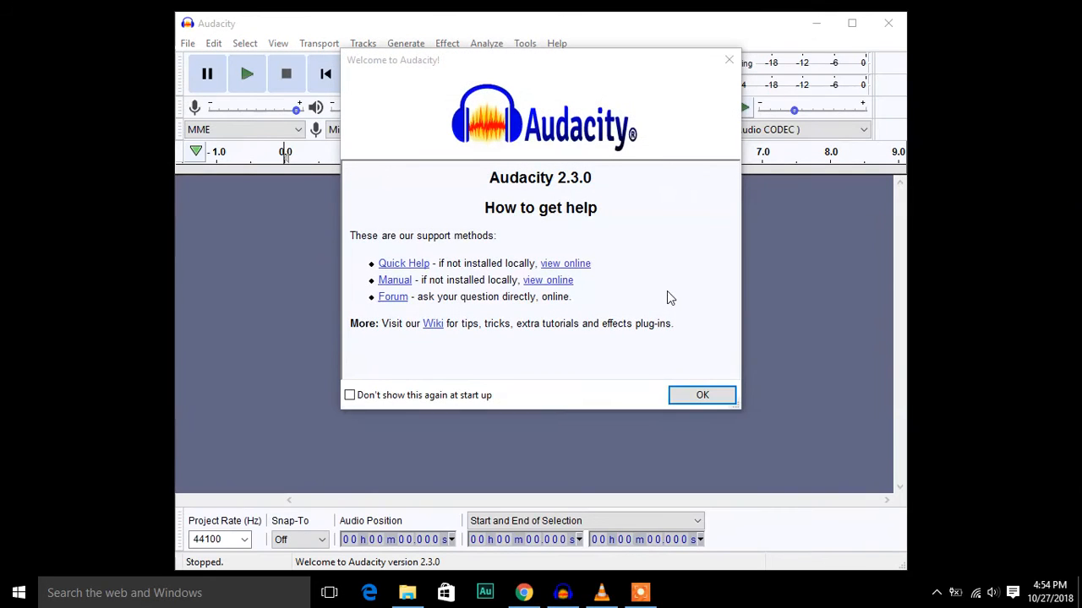
{"action": "left_click", "coordinate": [676, 394]}
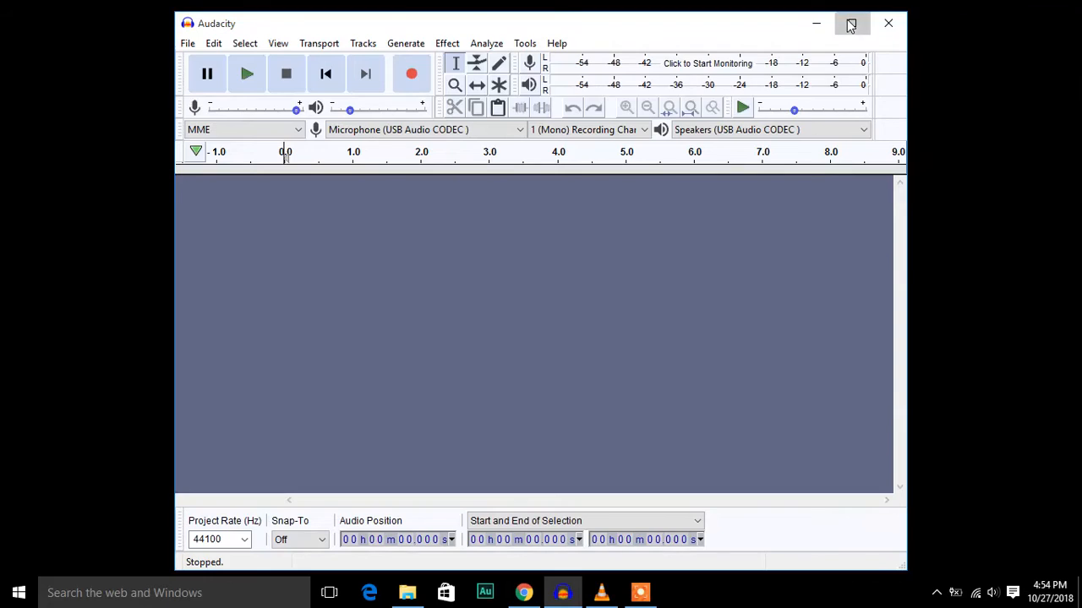
{"action": "left_click", "coordinate": [851, 25]}
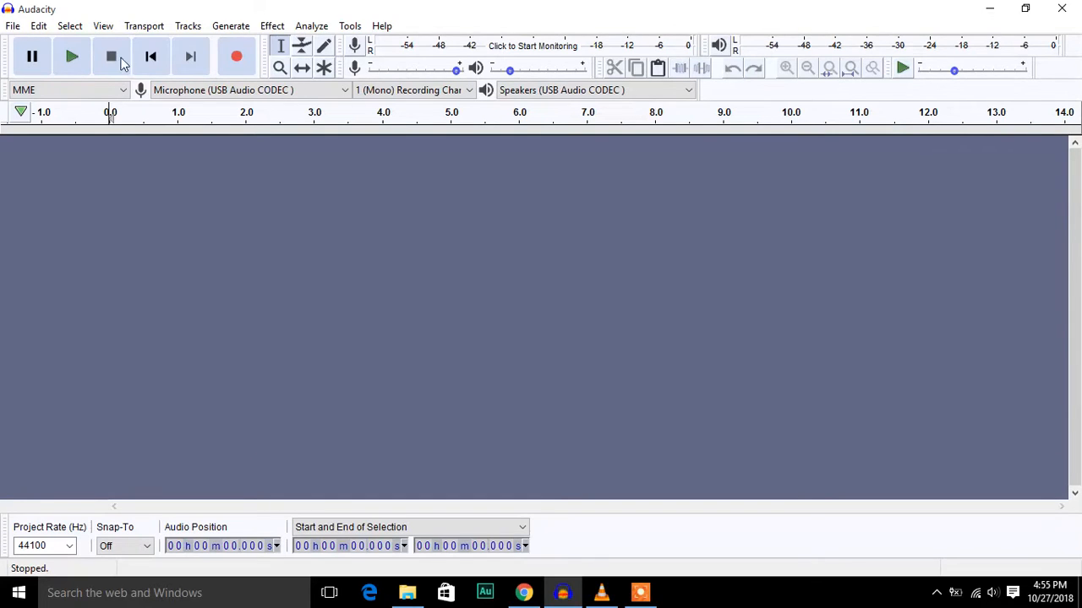
- Examine the available recording devices, recording channel options and playback devices without changing them
{"action": "left_click", "coordinate": [213, 97]}
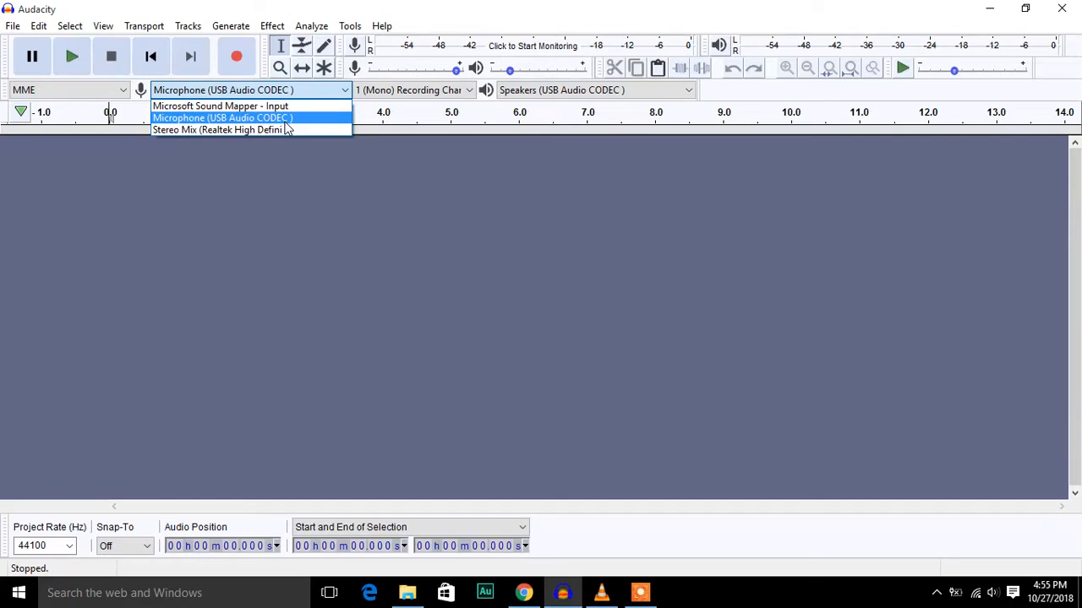
{"action": "key", "text": "Escape"}
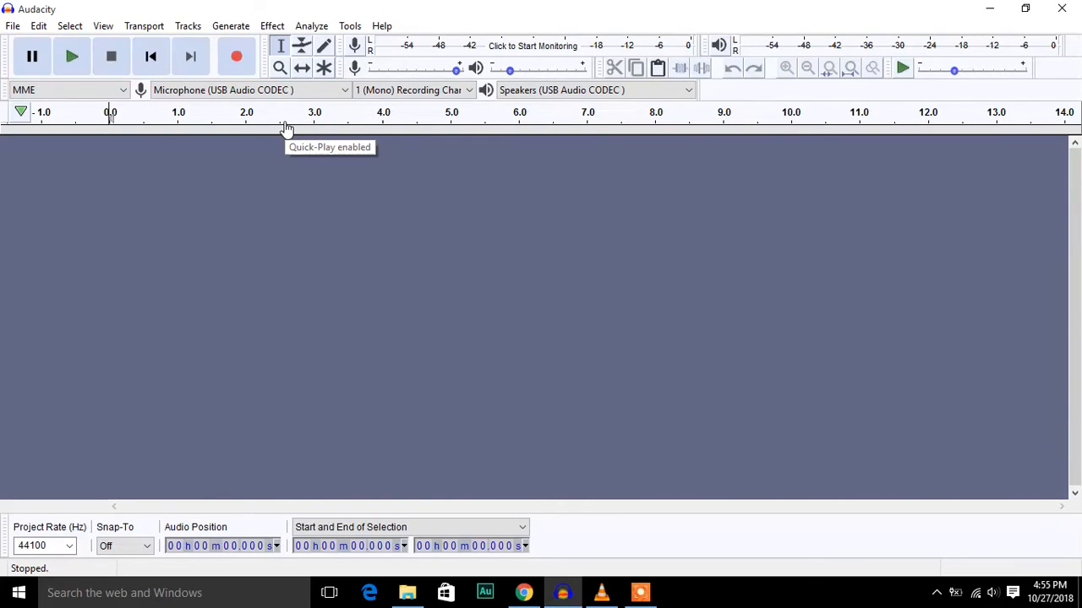
{"action": "left_click", "coordinate": [416, 93]}
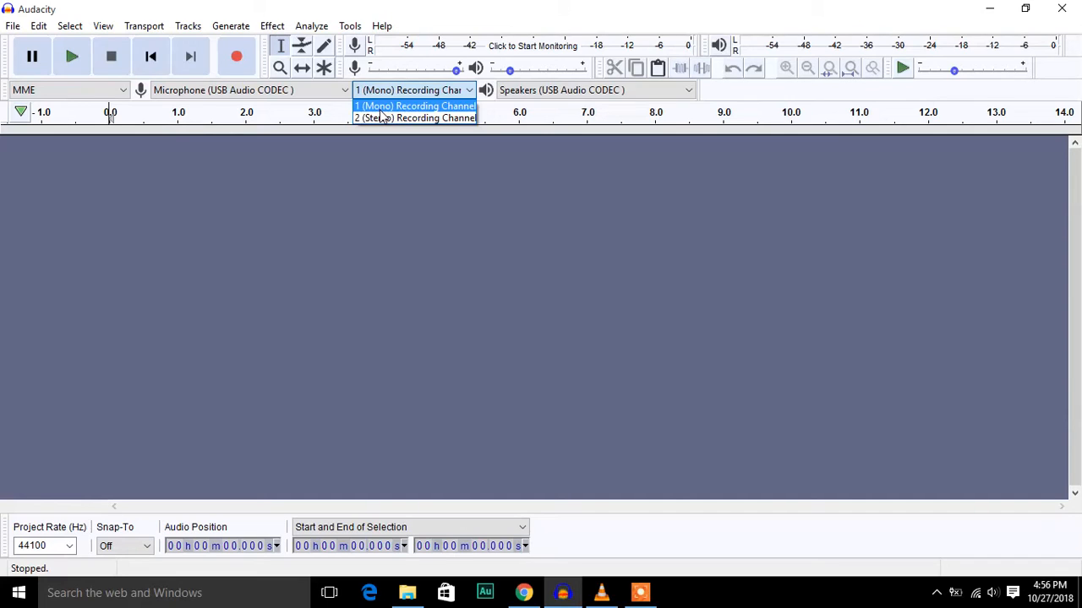
{"action": "left_click", "coordinate": [620, 96]}
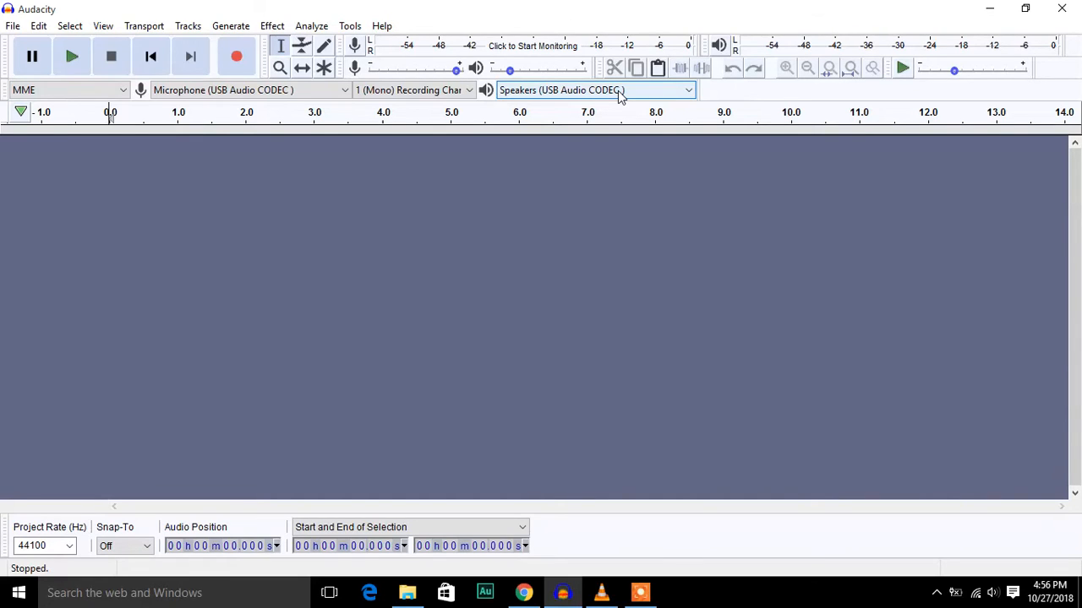
{"action": "left_click", "coordinate": [620, 93]}
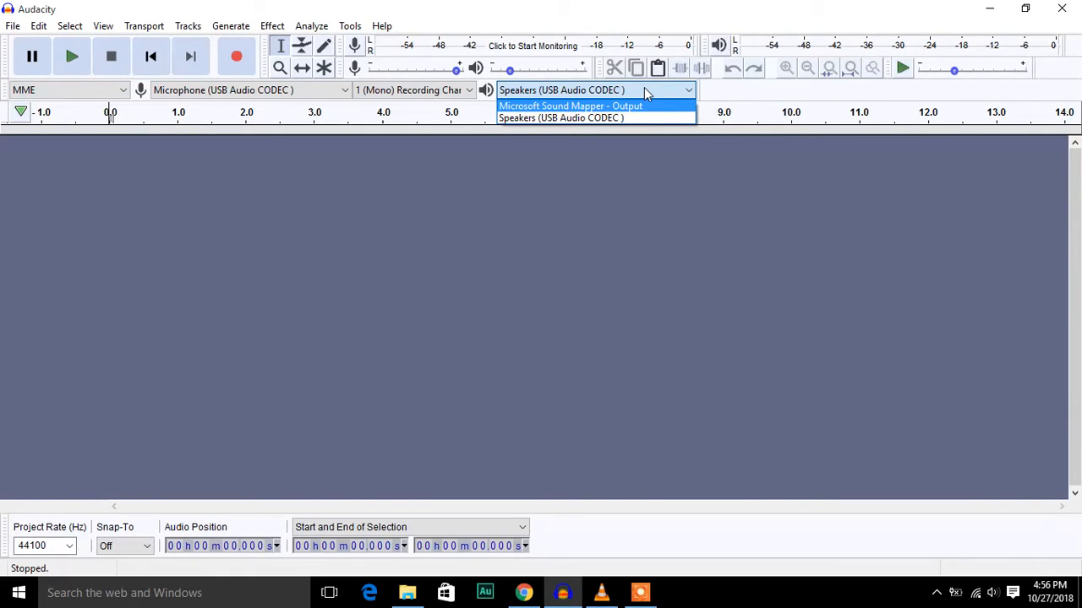
{"action": "left_click", "coordinate": [505, 153]}
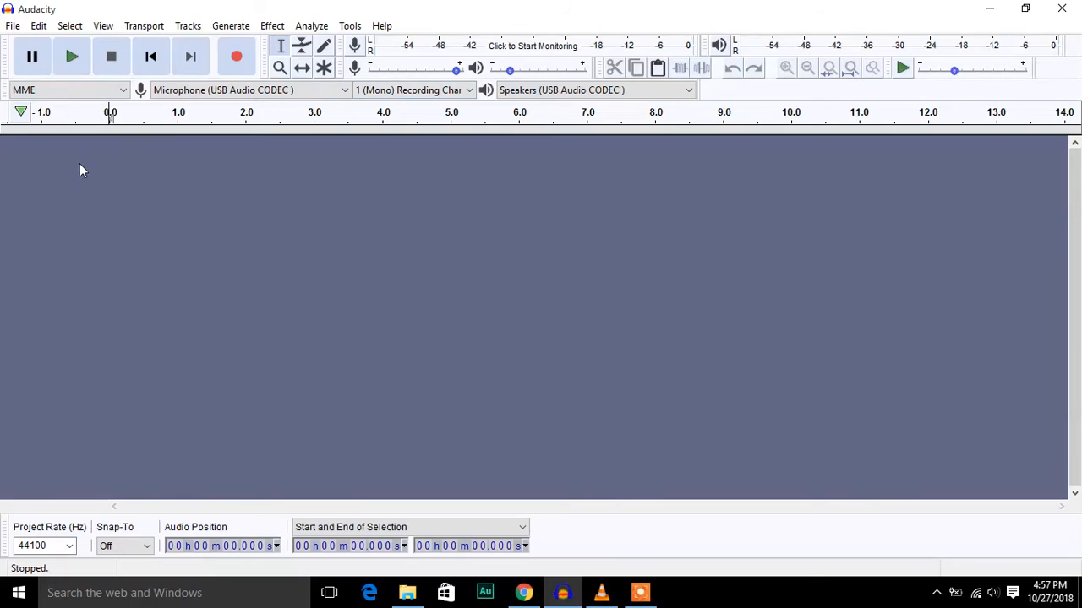
{"action": "left_click", "coordinate": [71, 26]}
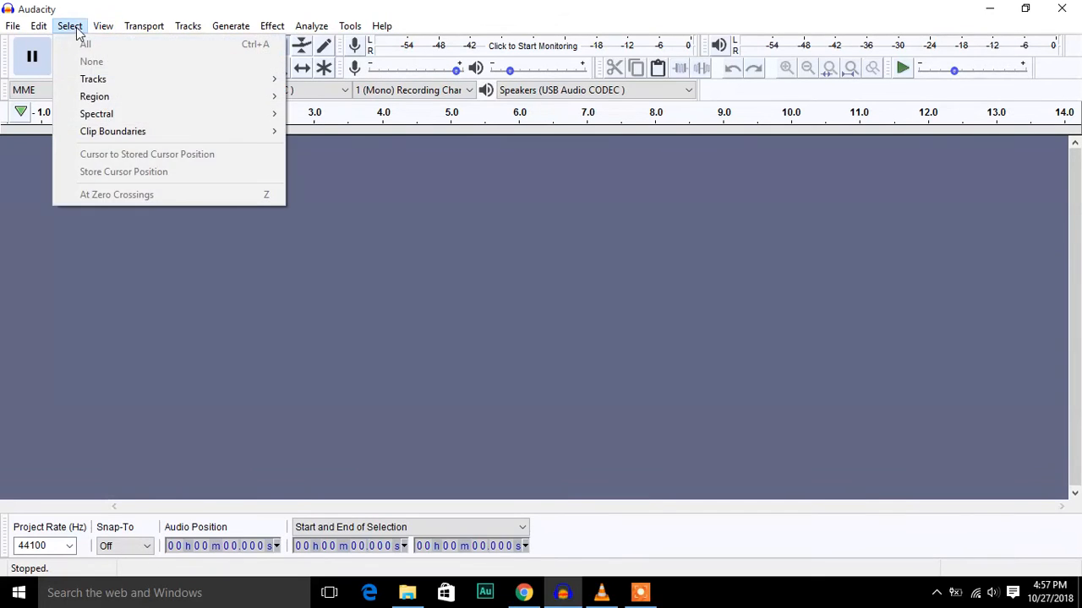
{"action": "mouse_move", "coordinate": [100, 30]}
{"action": "mouse_move", "coordinate": [201, 28]}
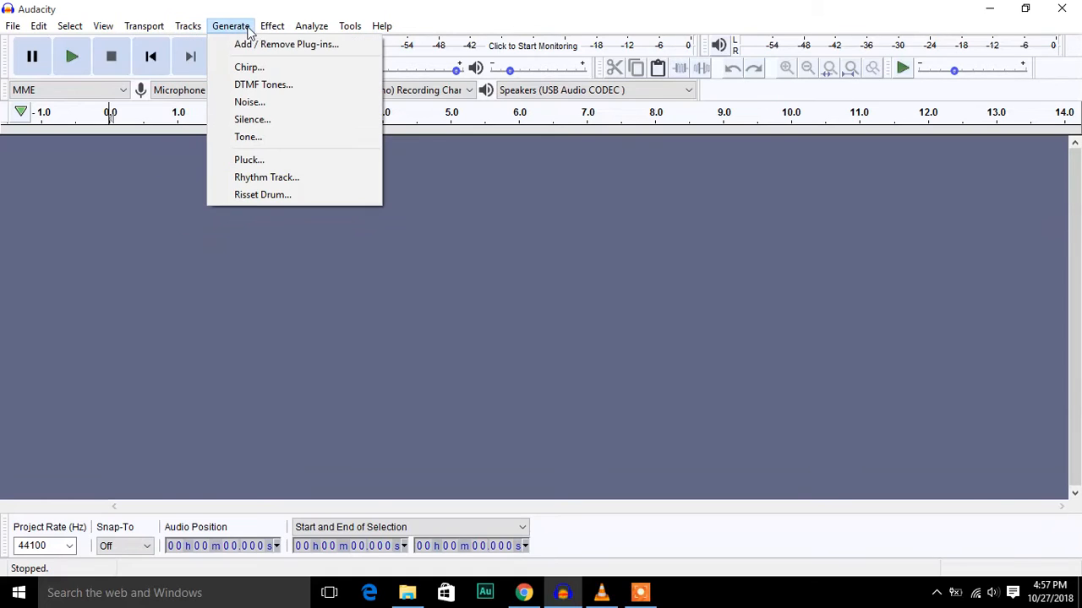
{"action": "mouse_move", "coordinate": [273, 31]}
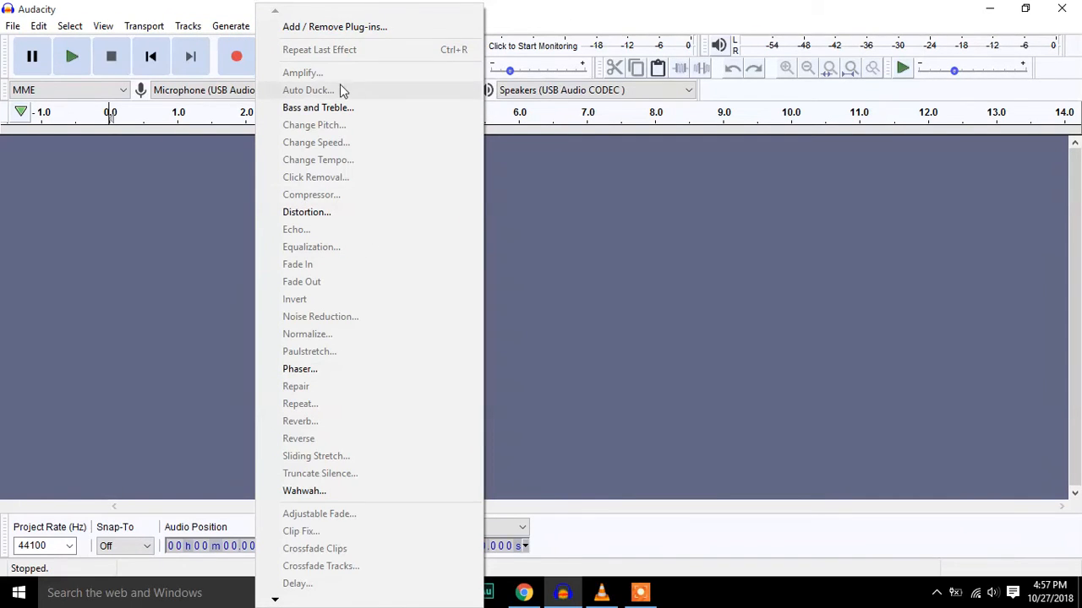
{"action": "left_click", "coordinate": [209, 10]}
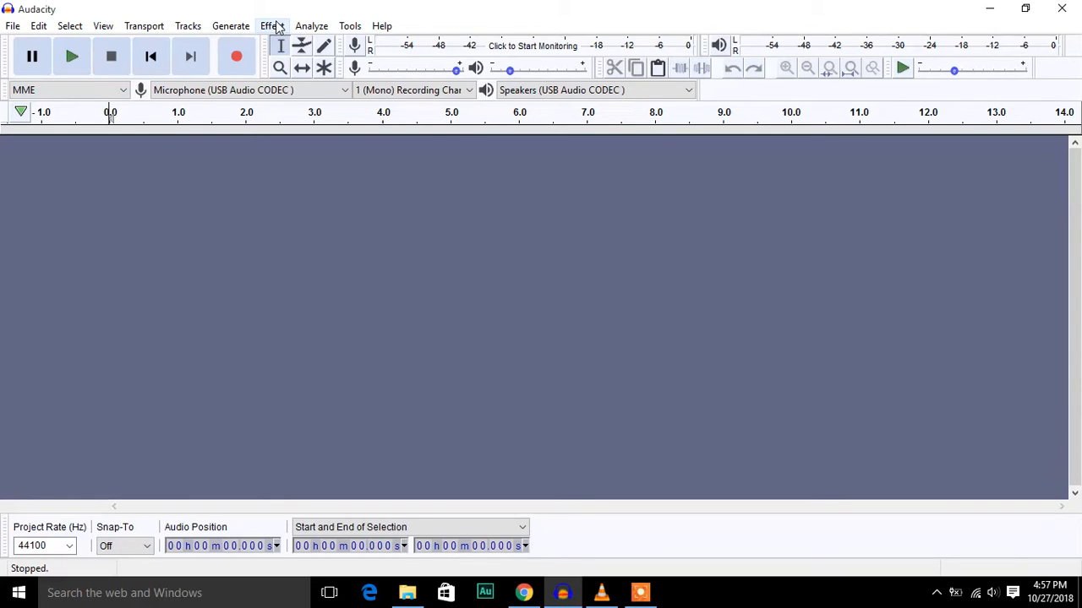
- Add a new mono audio track to the empty project
{"action": "left_click", "coordinate": [192, 27]}
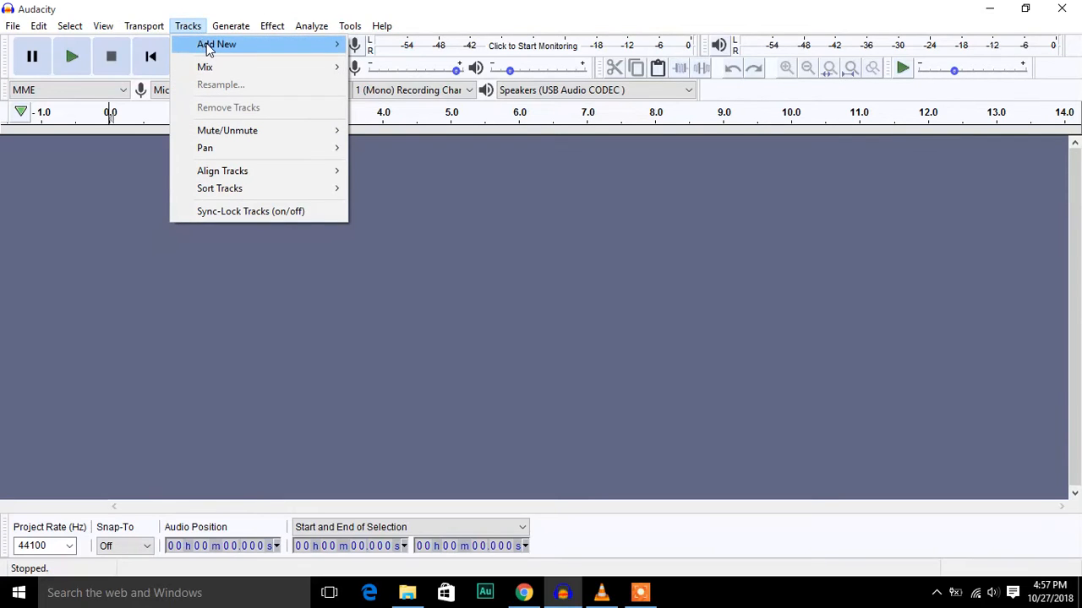
{"action": "mouse_move", "coordinate": [208, 44]}
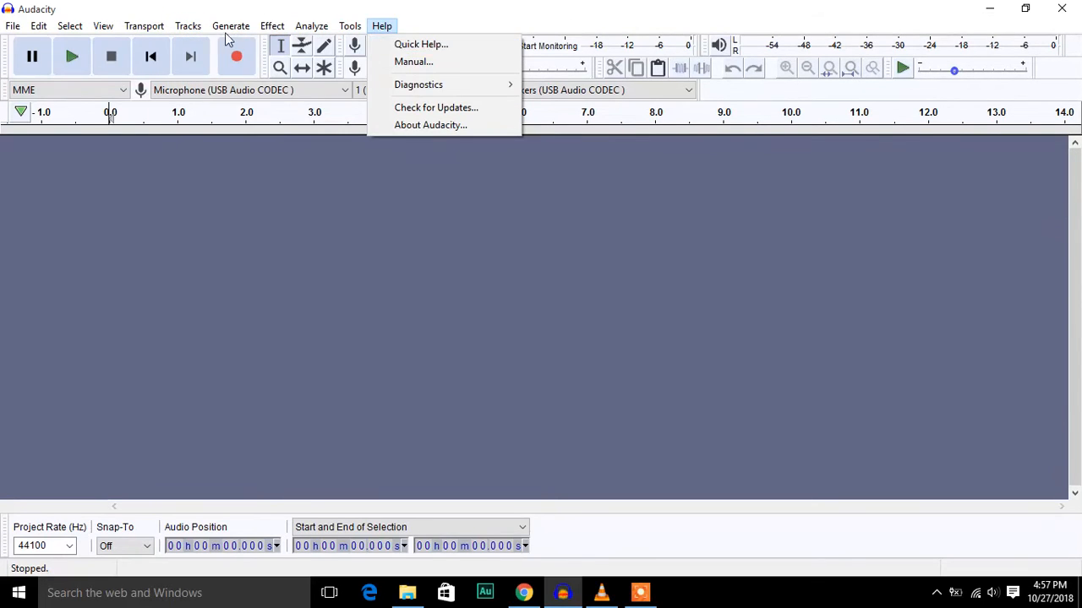
{"action": "mouse_move", "coordinate": [183, 27]}
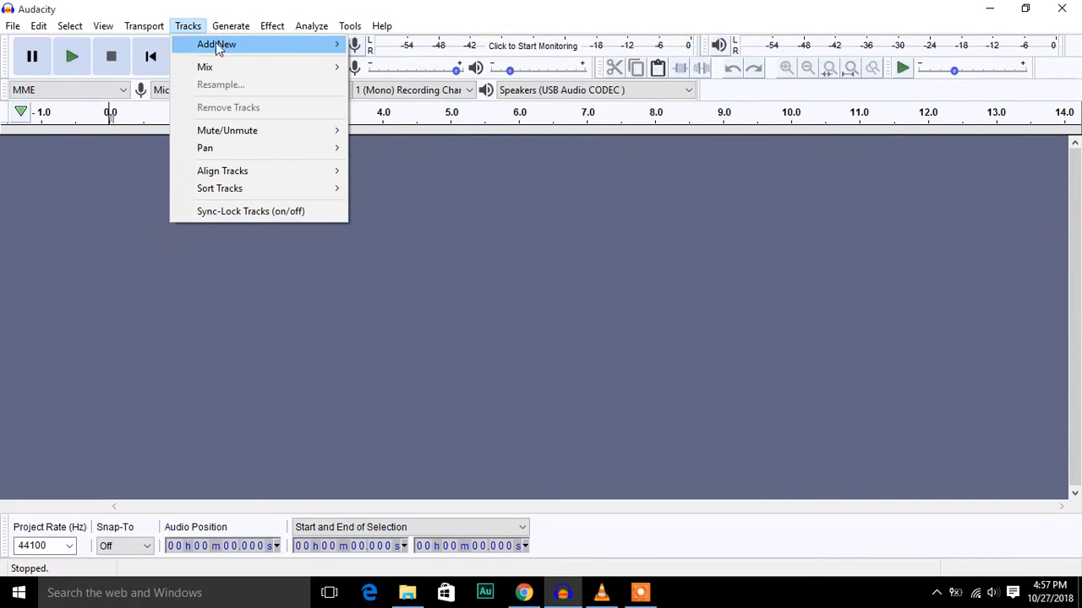
{"action": "mouse_move", "coordinate": [275, 43]}
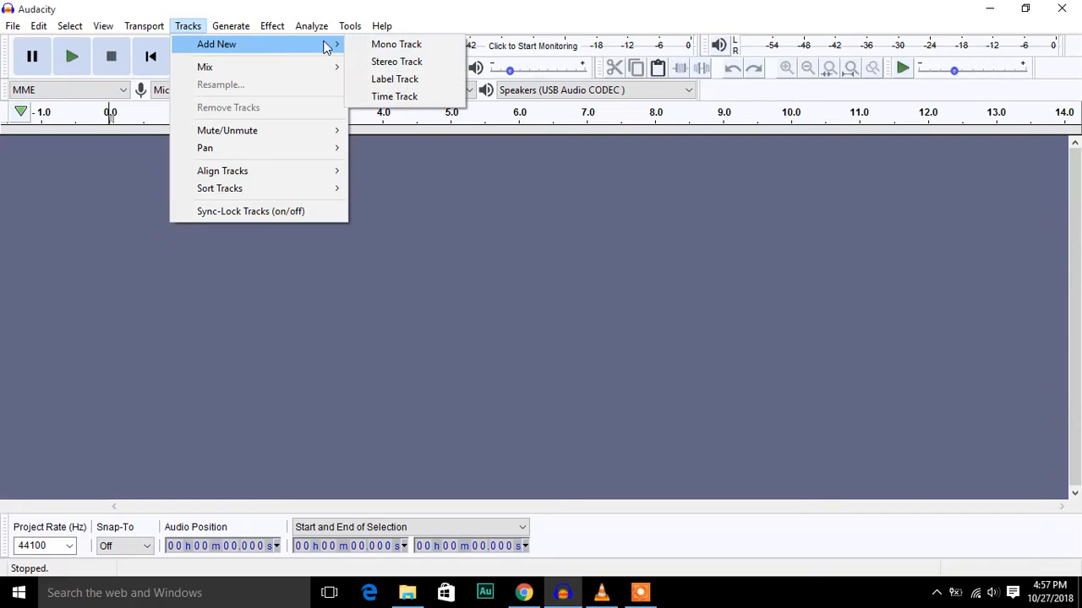
{"action": "left_click", "coordinate": [398, 49]}
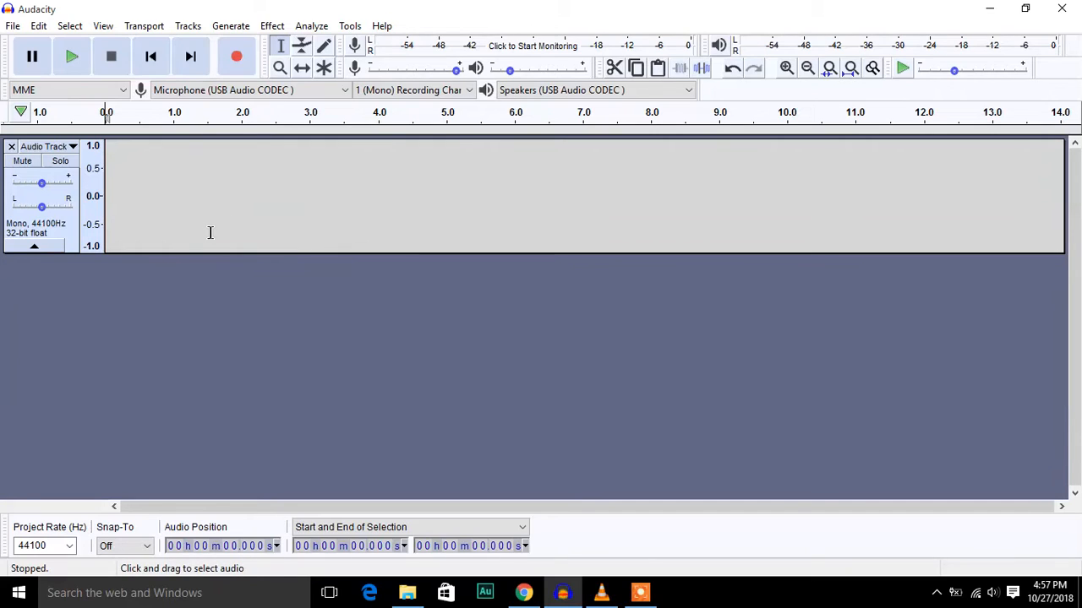
{"action": "left_click", "coordinate": [37, 245]}
{"action": "left_click", "coordinate": [39, 162]}
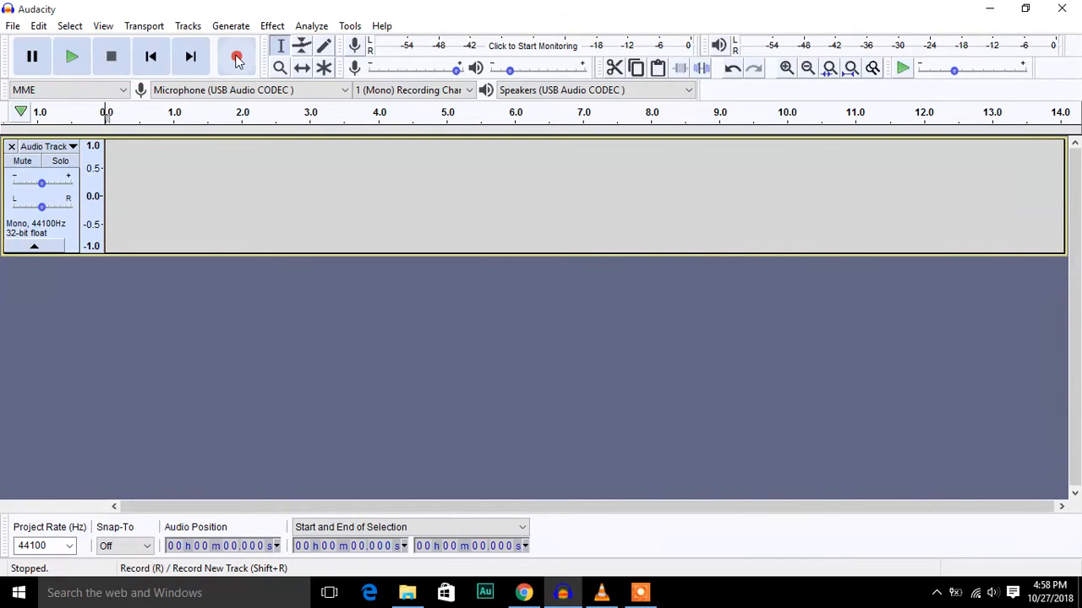
- Record about 19 seconds of microphone audio onto the mono track and stop the recording
{"action": "left_click", "coordinate": [238, 60]}
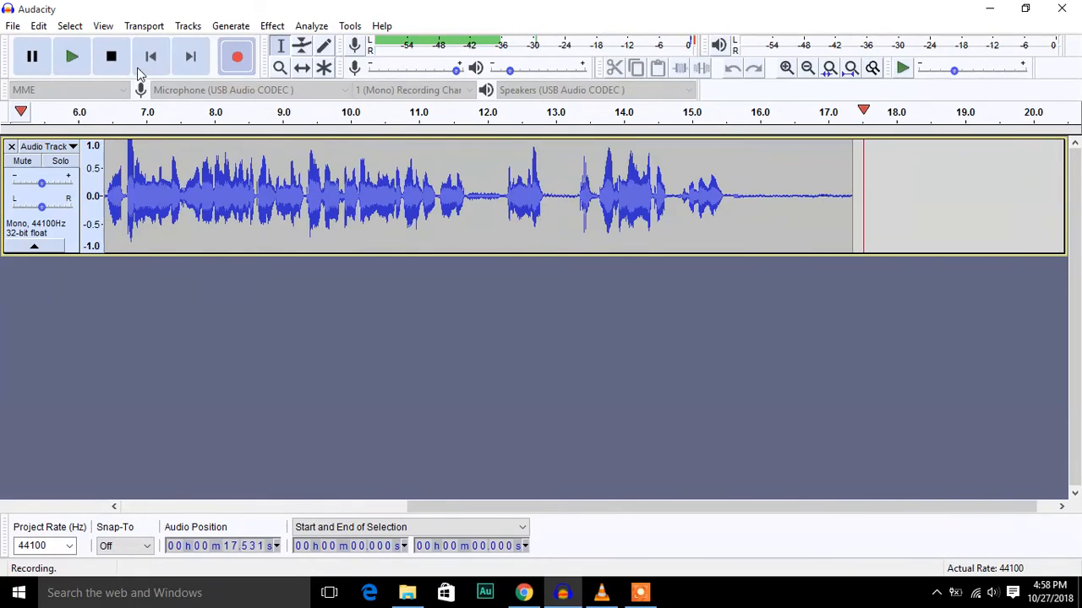
{"action": "left_click", "coordinate": [111, 59]}
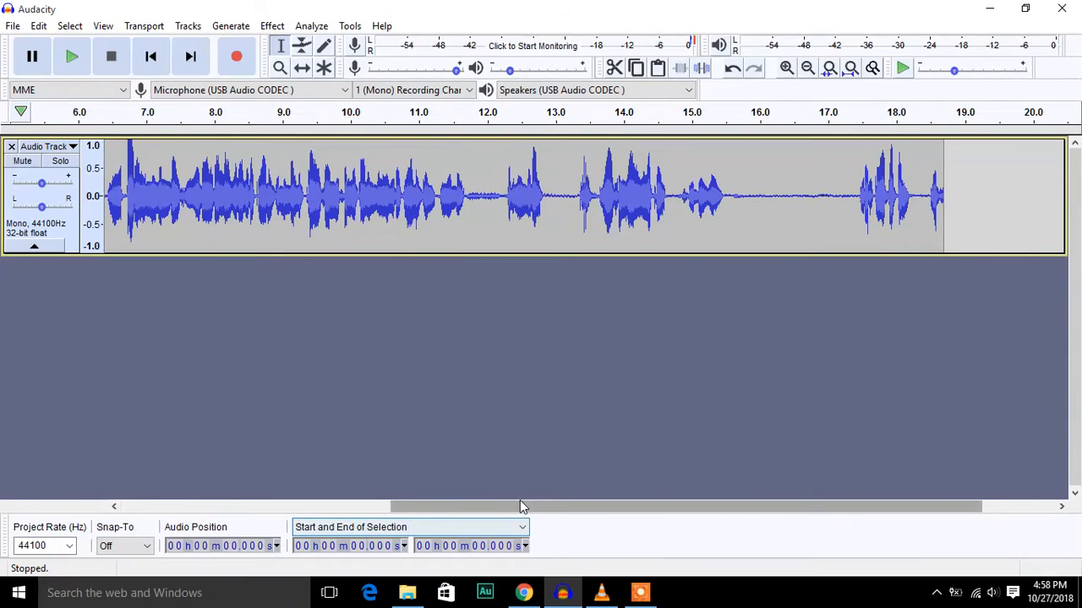
{"action": "left_click_drag", "start_coordinate": [526, 509], "coordinate": [177, 574]}
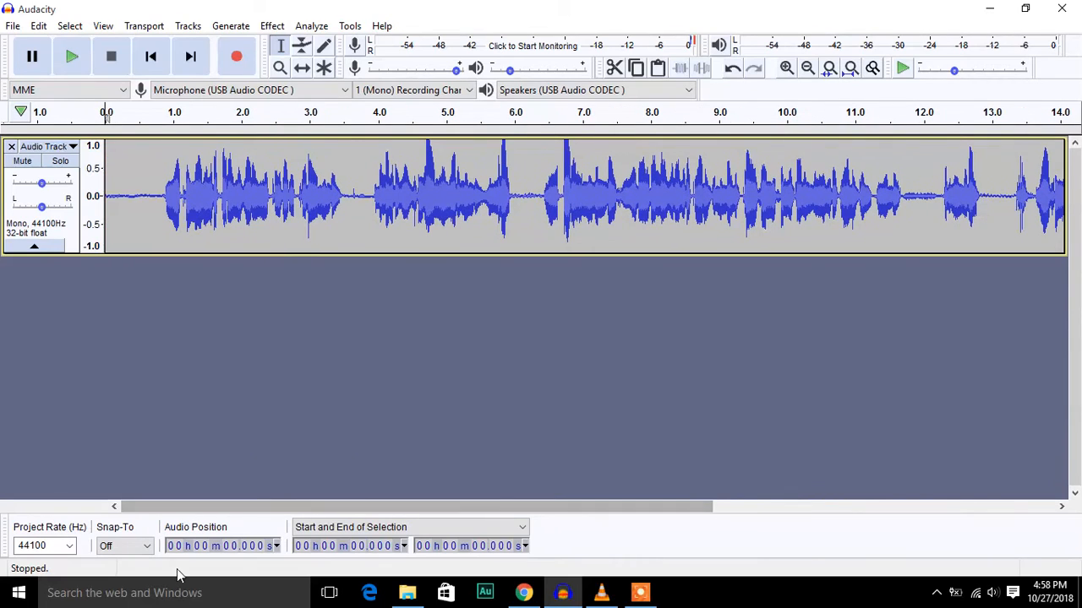
- Play back the recorded voice track from the start, stop playback, and remove the track from the project
{"action": "left_click", "coordinate": [97, 118]}
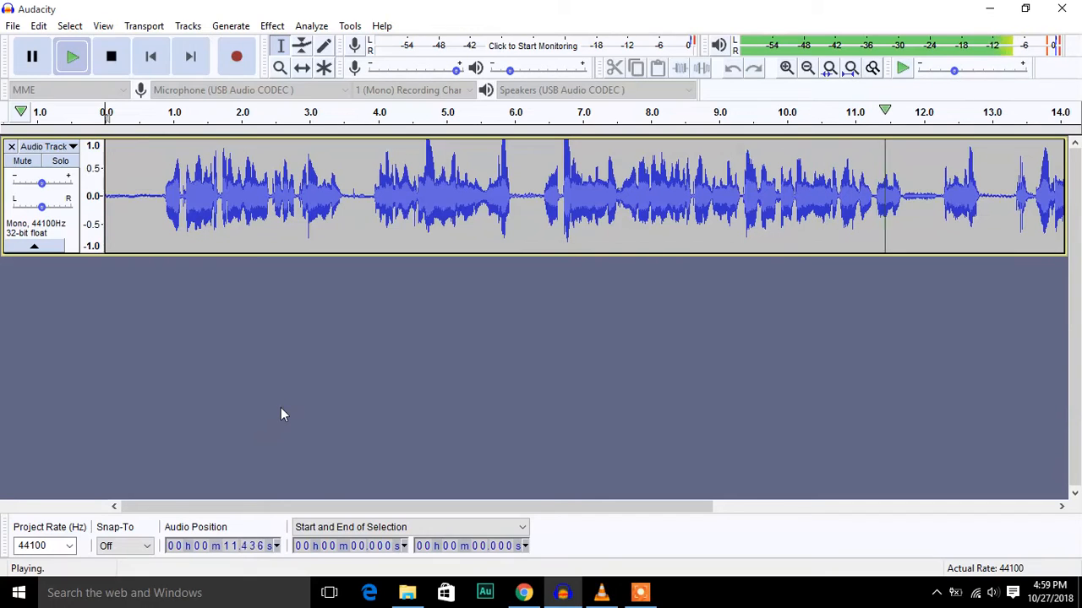
{"action": "key", "text": "space"}
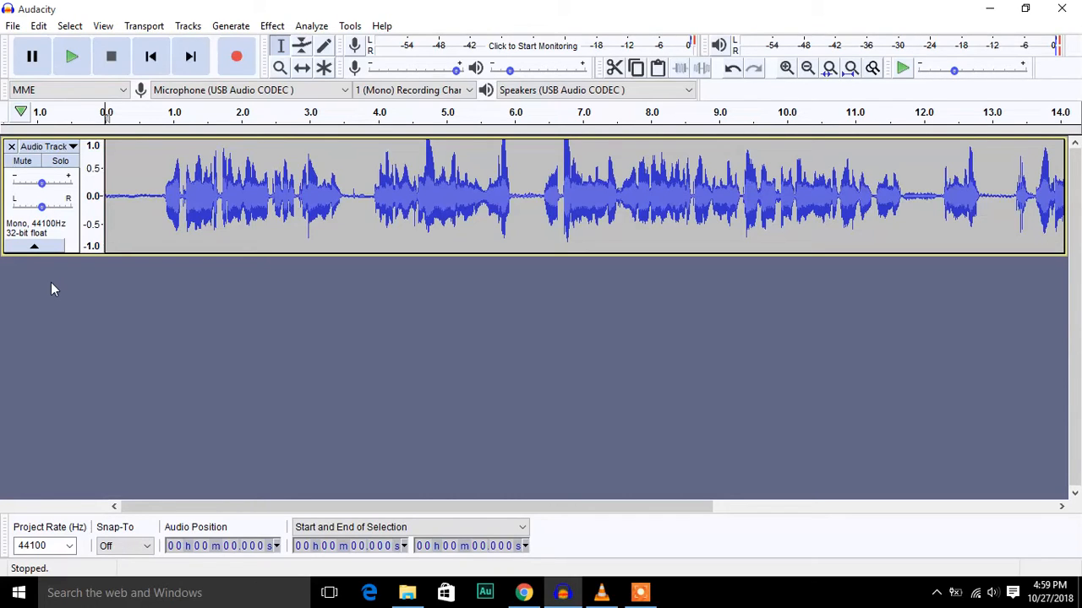
{"action": "left_click", "coordinate": [12, 147]}
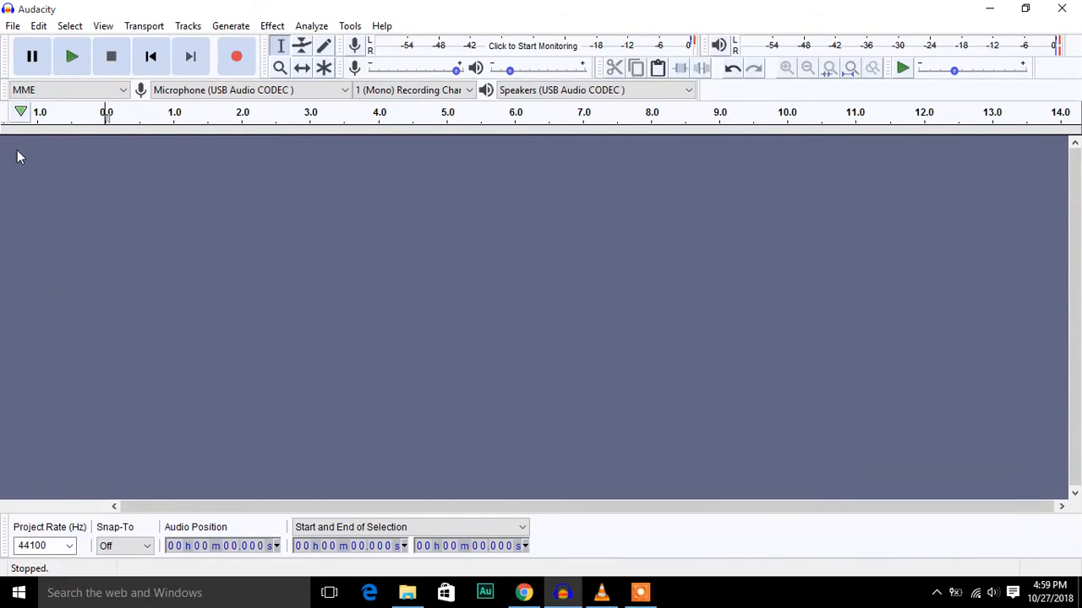
{"action": "left_click", "coordinate": [12, 26]}
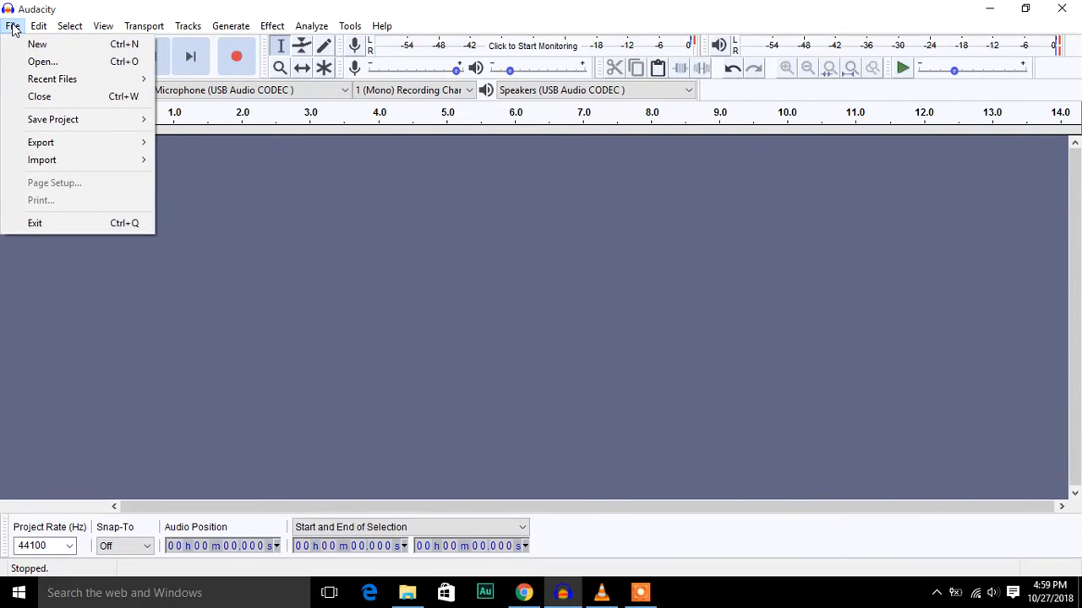
{"action": "left_click", "coordinate": [221, 184]}
{"action": "left_click", "coordinate": [1034, 10]}
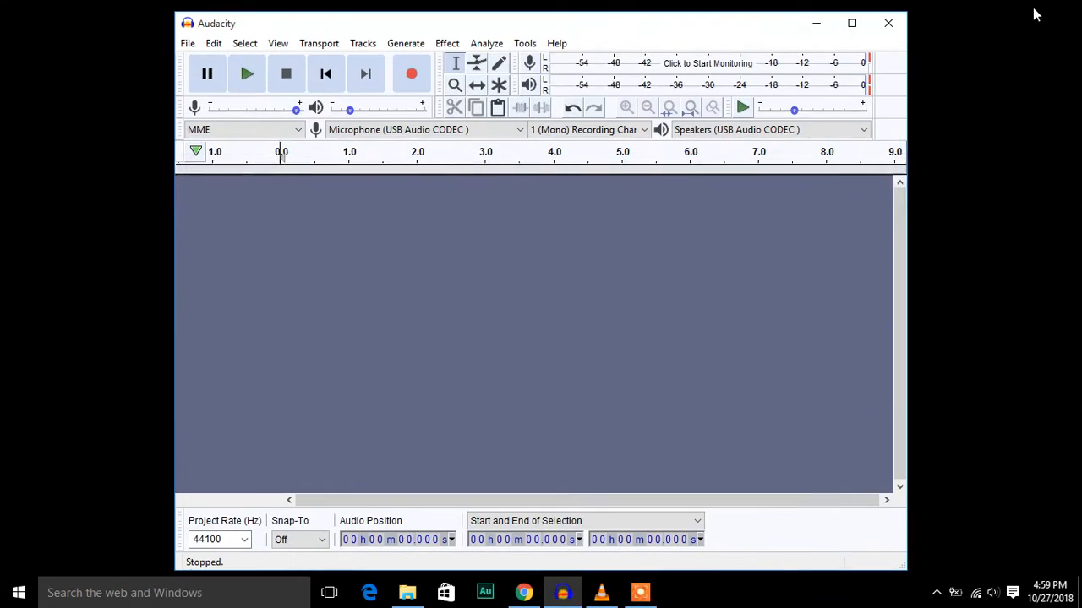
{"action": "left_click", "coordinate": [851, 21]}
- Import the karaoke audio file "EAMBALAPUZHA ADWAIDAM02" from the AKARAOKE folder into the empty project
{"action": "left_click", "coordinate": [13, 26]}
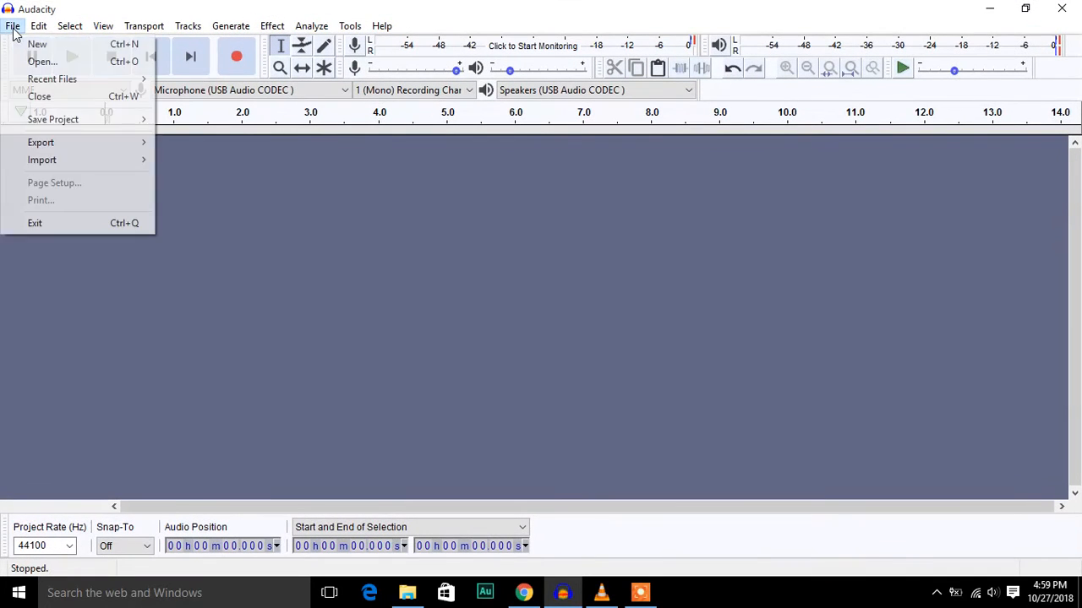
{"action": "mouse_move", "coordinate": [66, 161]}
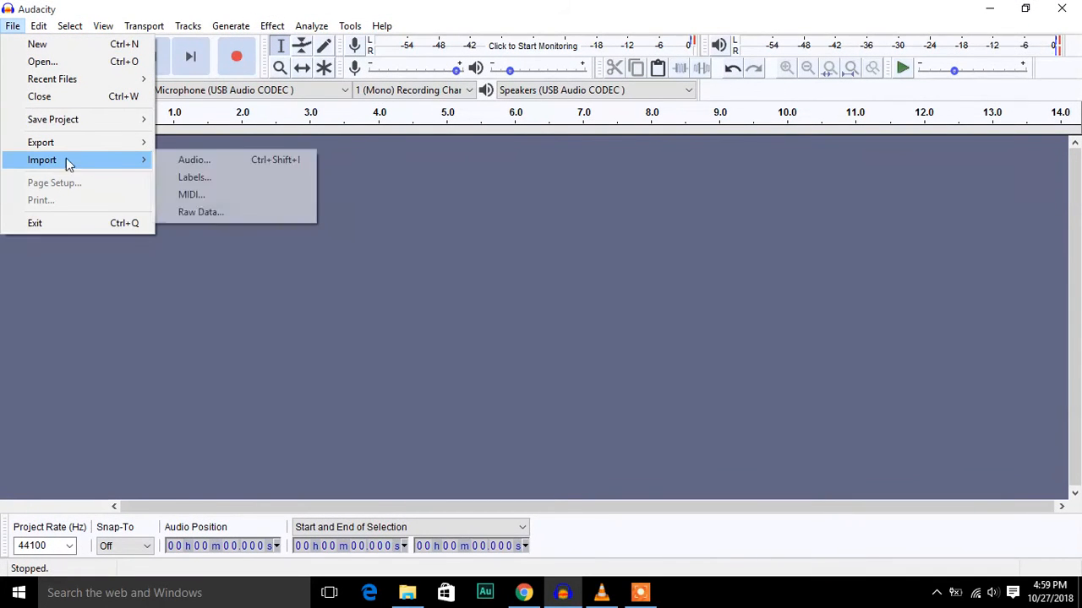
{"action": "left_click", "coordinate": [224, 163]}
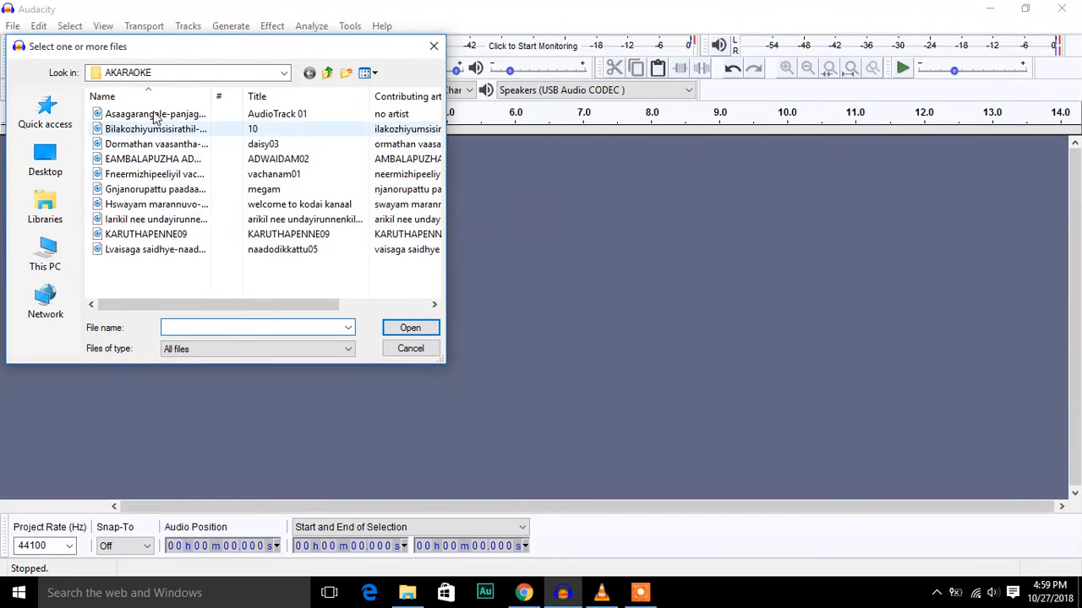
{"action": "left_click", "coordinate": [122, 161]}
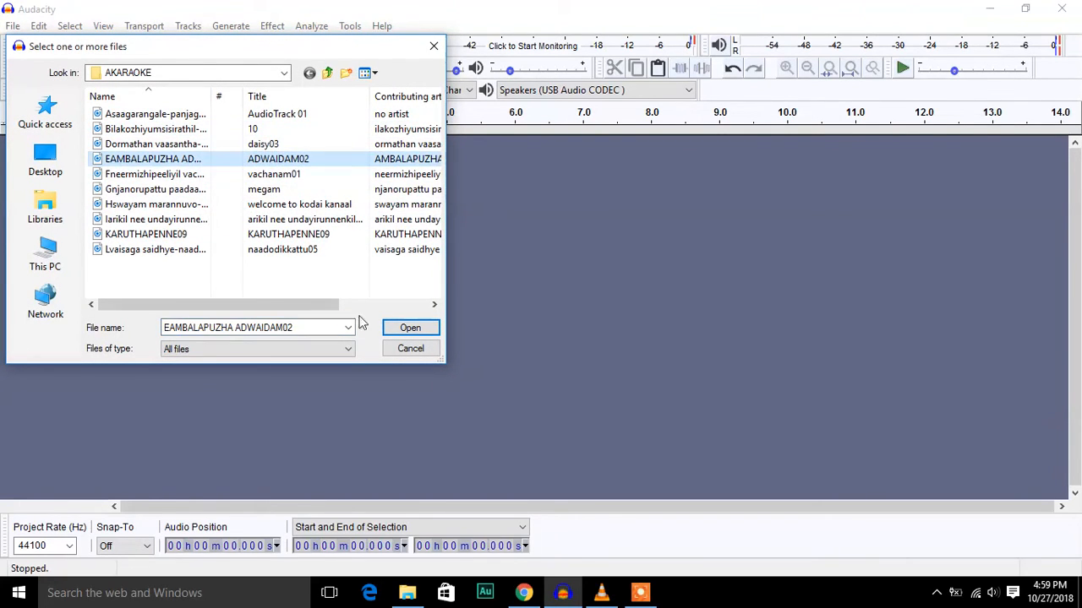
{"action": "left_click", "coordinate": [413, 329]}
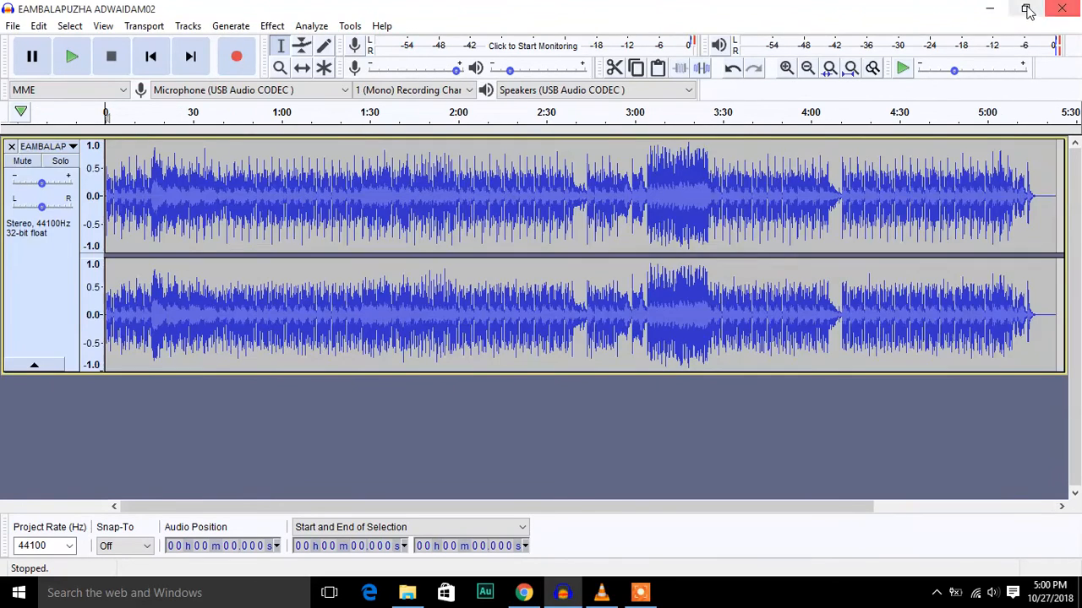
{"action": "left_click", "coordinate": [1029, 13]}
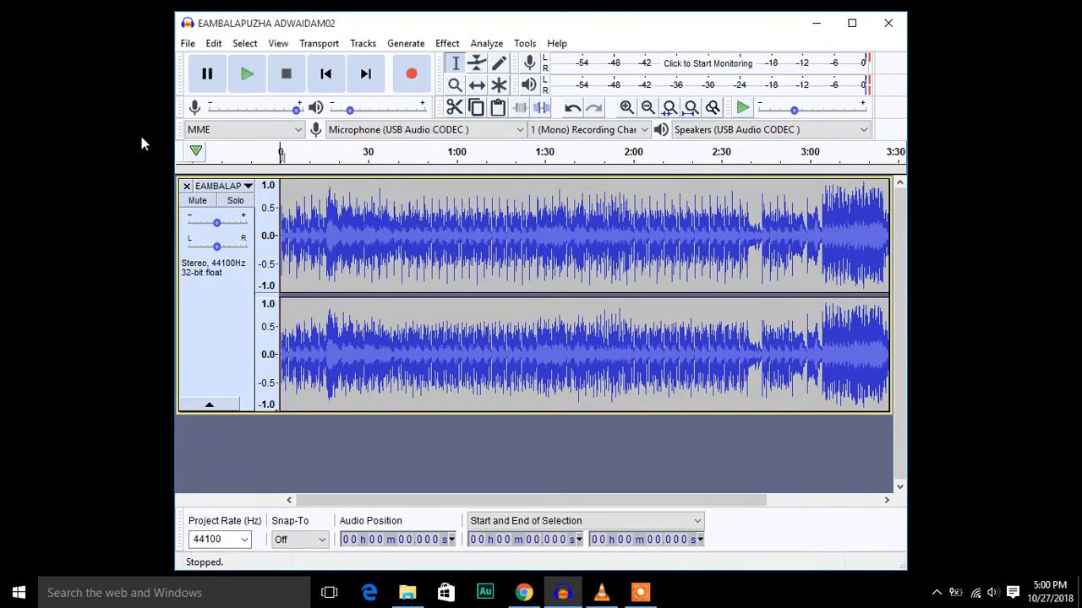
{"action": "left_click", "coordinate": [407, 592]}
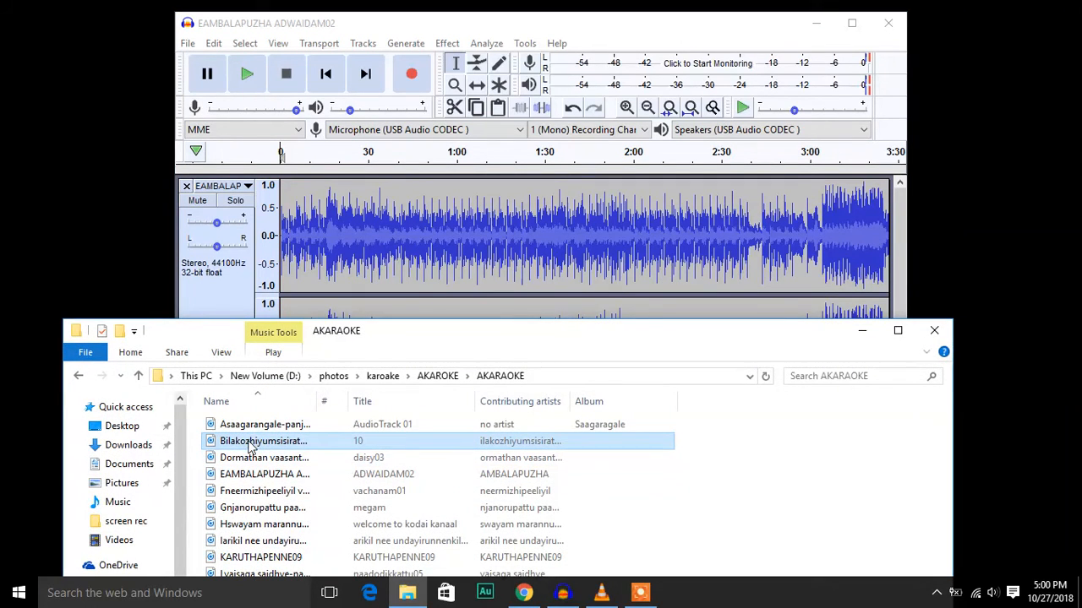
{"action": "left_click", "coordinate": [935, 332]}
{"action": "left_click", "coordinate": [851, 21]}
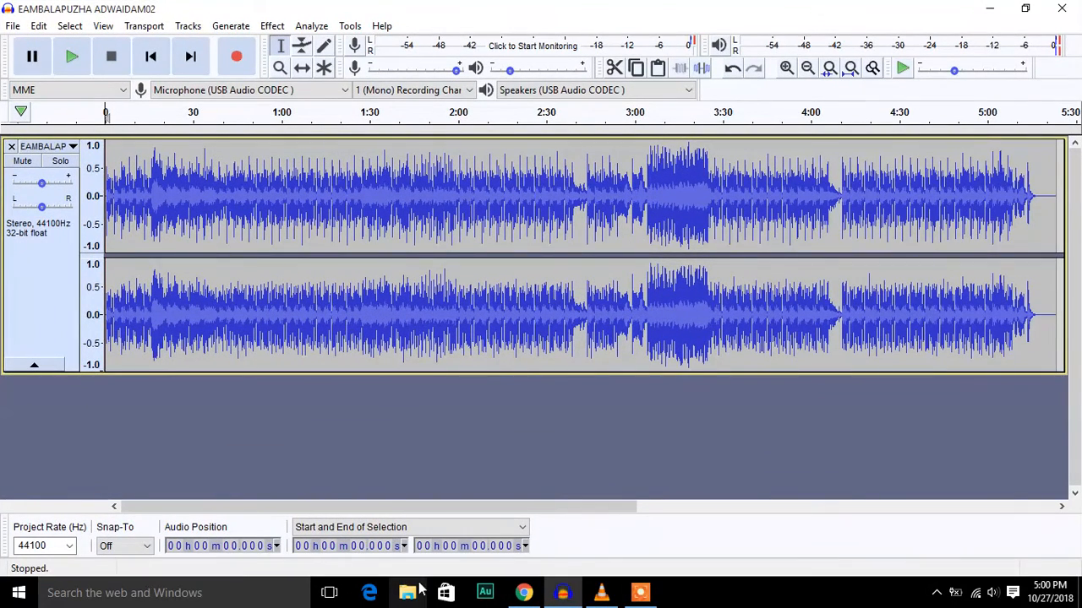
{"action": "left_click", "coordinate": [601, 593]}
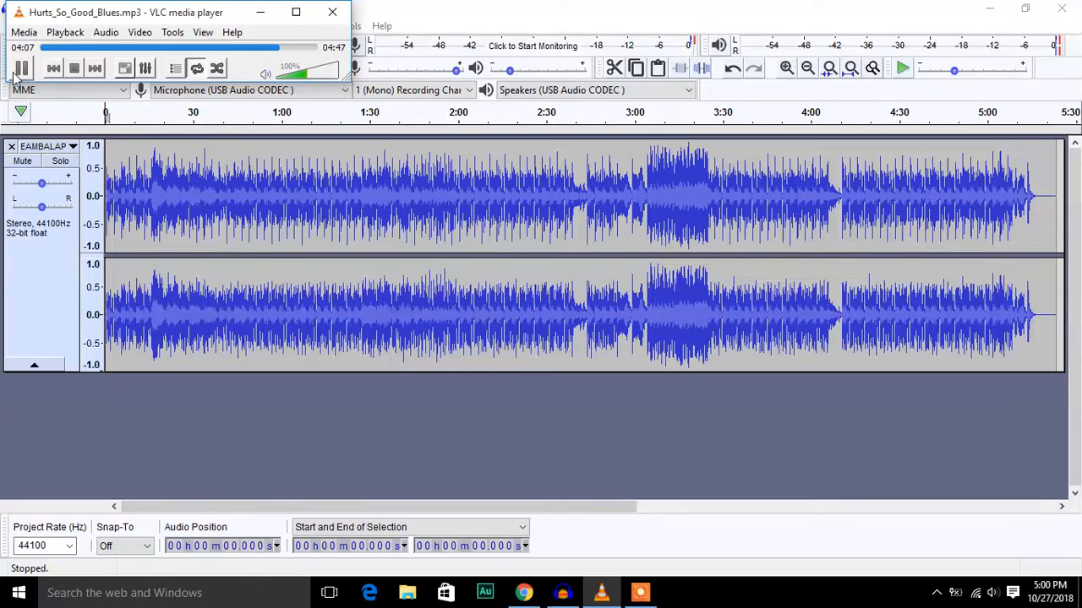
{"action": "left_click", "coordinate": [262, 12]}
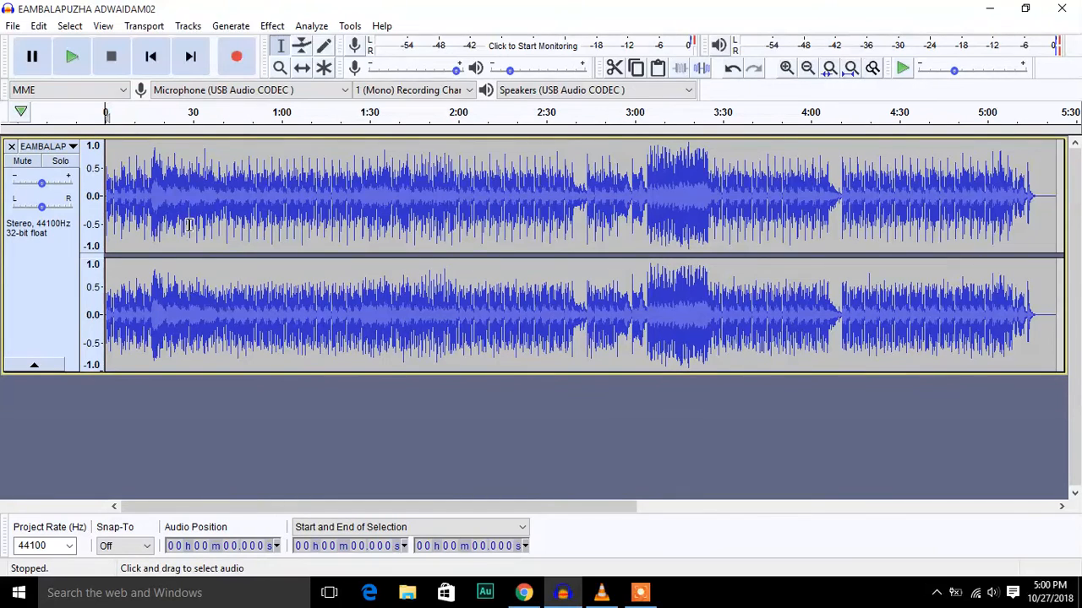
- Play the imported karaoke track from the start for over 20 seconds and stop playback
{"action": "key", "text": "space"}
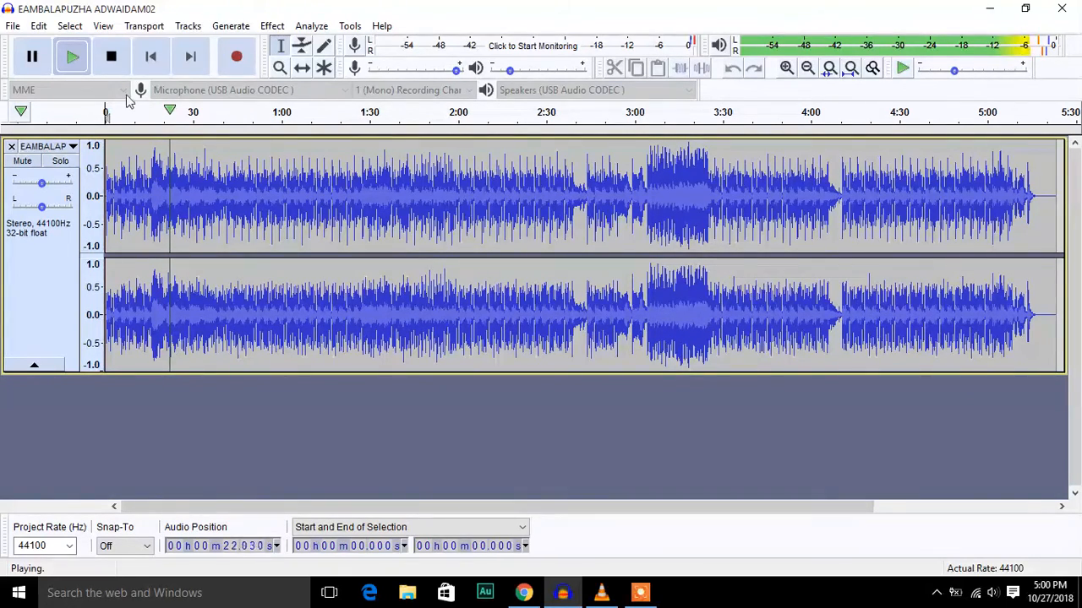
{"action": "left_click", "coordinate": [111, 57]}
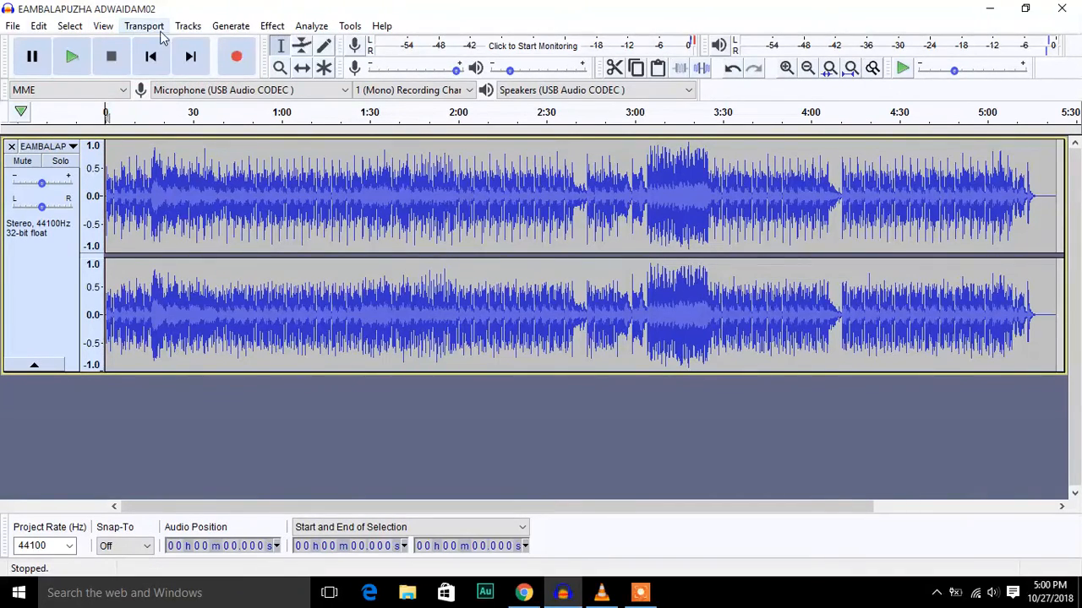
- Add a new mono audio track below the imported stereo karaoke track
{"action": "left_click", "coordinate": [189, 26]}
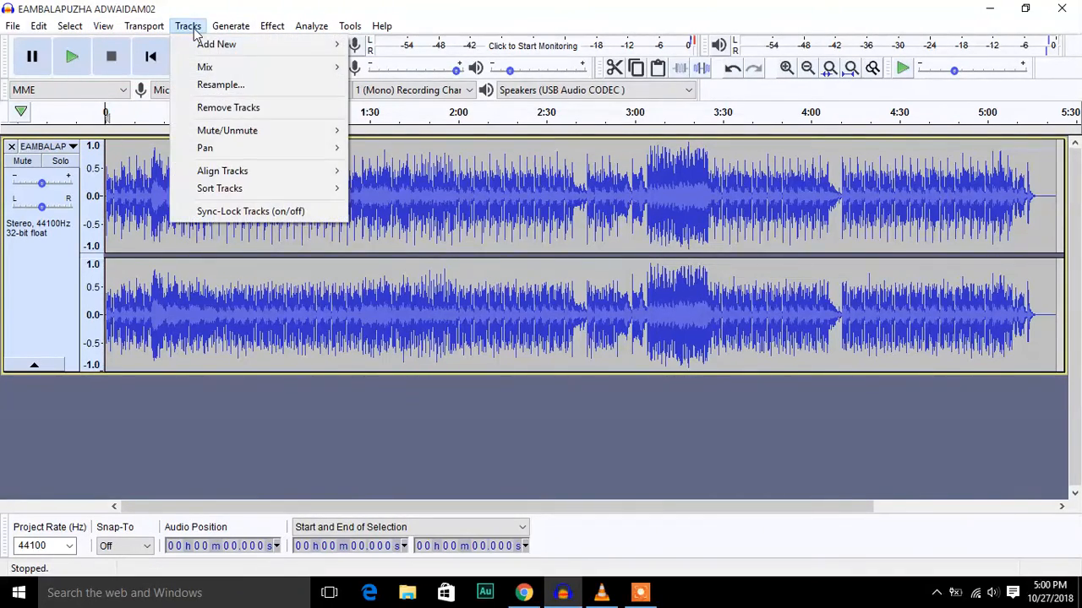
{"action": "mouse_move", "coordinate": [225, 44]}
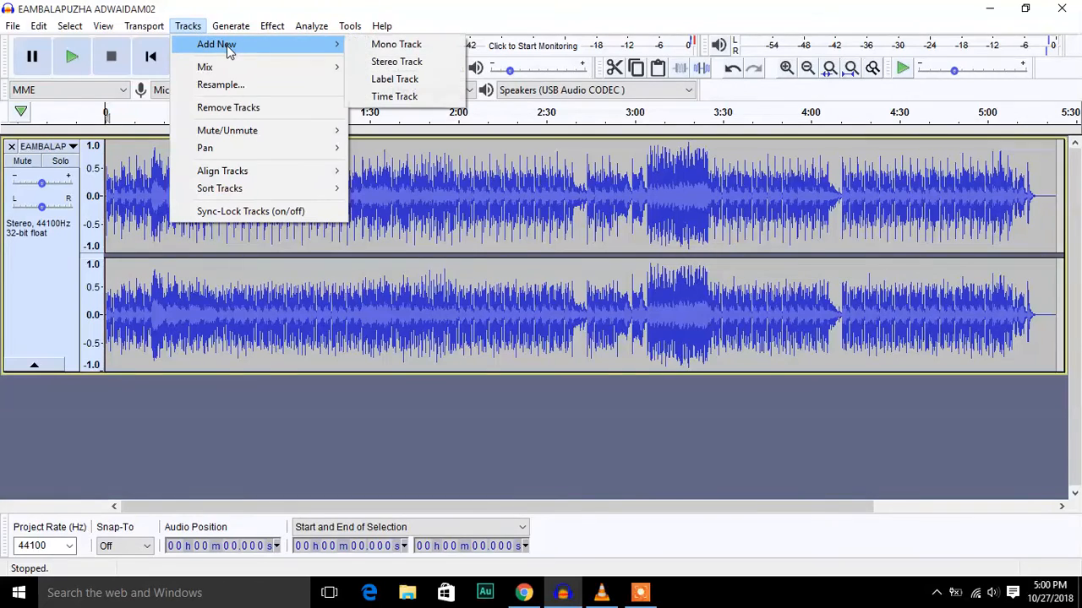
{"action": "left_click", "coordinate": [387, 46]}
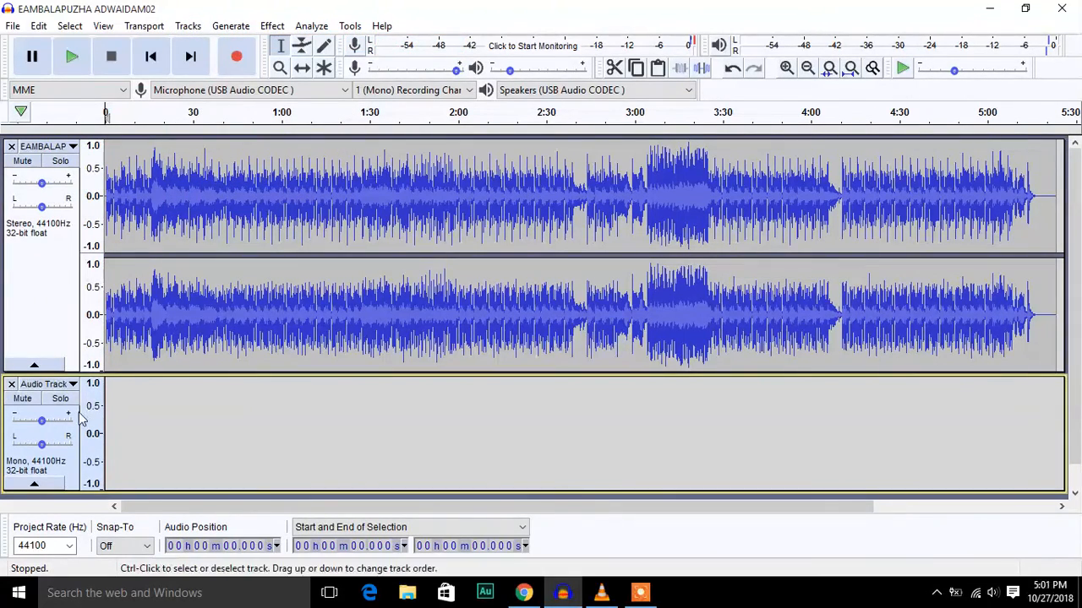
{"action": "scroll", "coordinate": [82, 418], "scroll_direction": "down", "scroll_amount": 1}
{"action": "scroll", "coordinate": [145, 315], "scroll_direction": "up", "scroll_amount": 1}
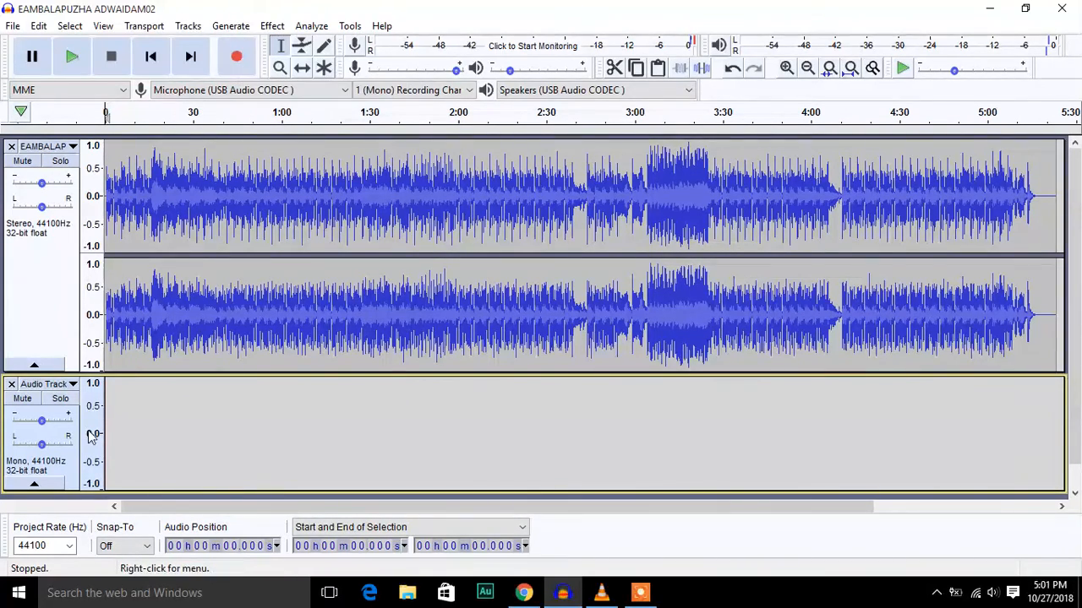
- Record about 1 minute 28 seconds of vocals onto the mono track over the karaoke, stop, and dismiss the dropout warning
{"action": "left_click", "coordinate": [239, 57]}
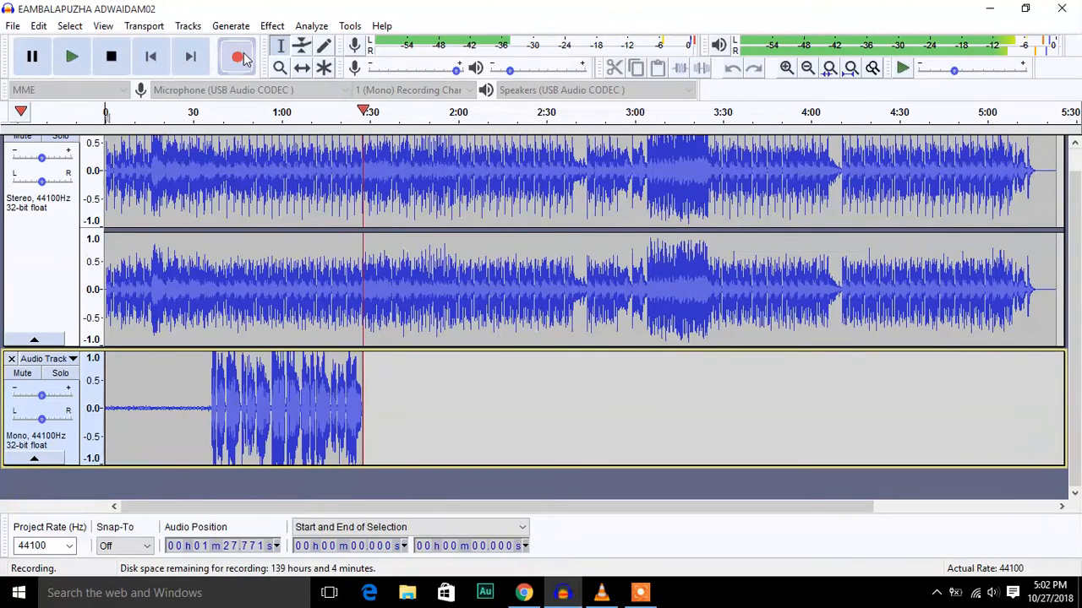
{"action": "key", "text": "space"}
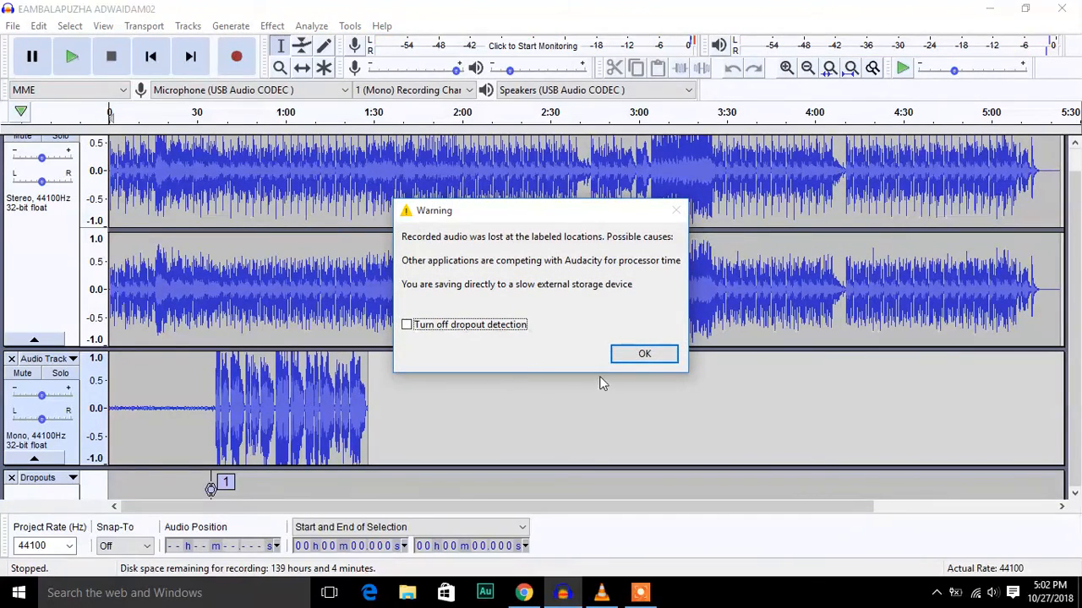
{"action": "left_click", "coordinate": [638, 355]}
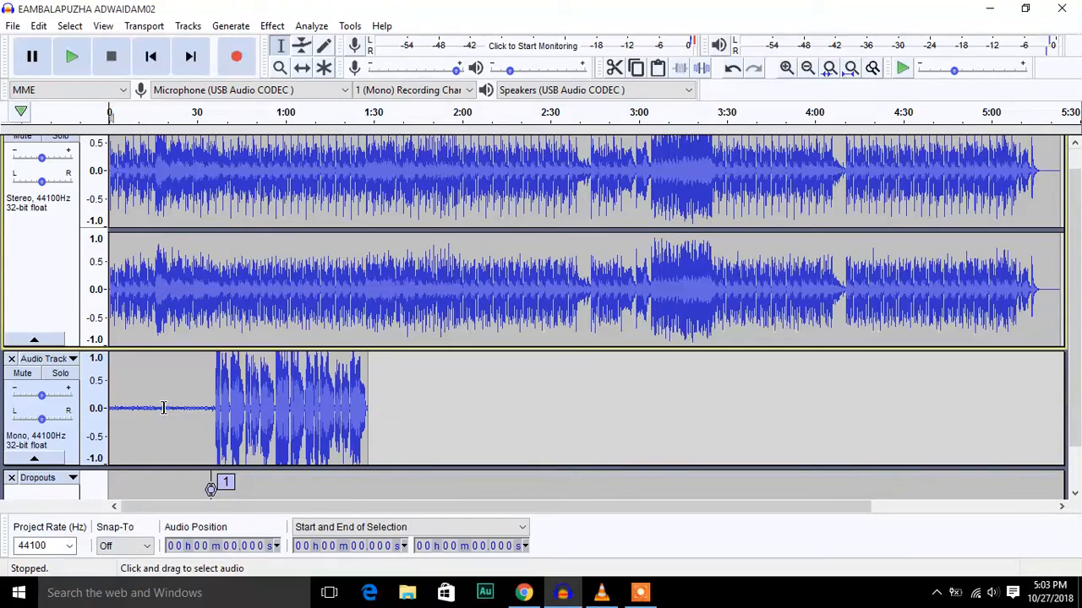
- Place the cursor at about 34.7 seconds on the vocal track, play both tracks together from there, and stop playback
{"action": "left_click_drag", "start_coordinate": [137, 408], "coordinate": [190, 415]}
{"action": "left_click", "coordinate": [205, 415]}
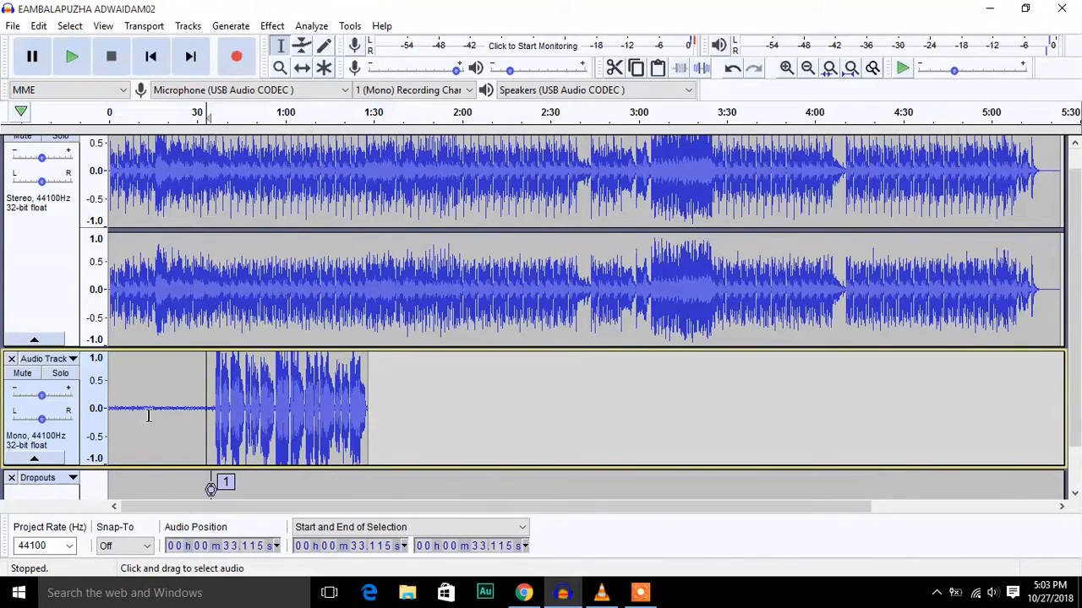
{"action": "left_click", "coordinate": [209, 386]}
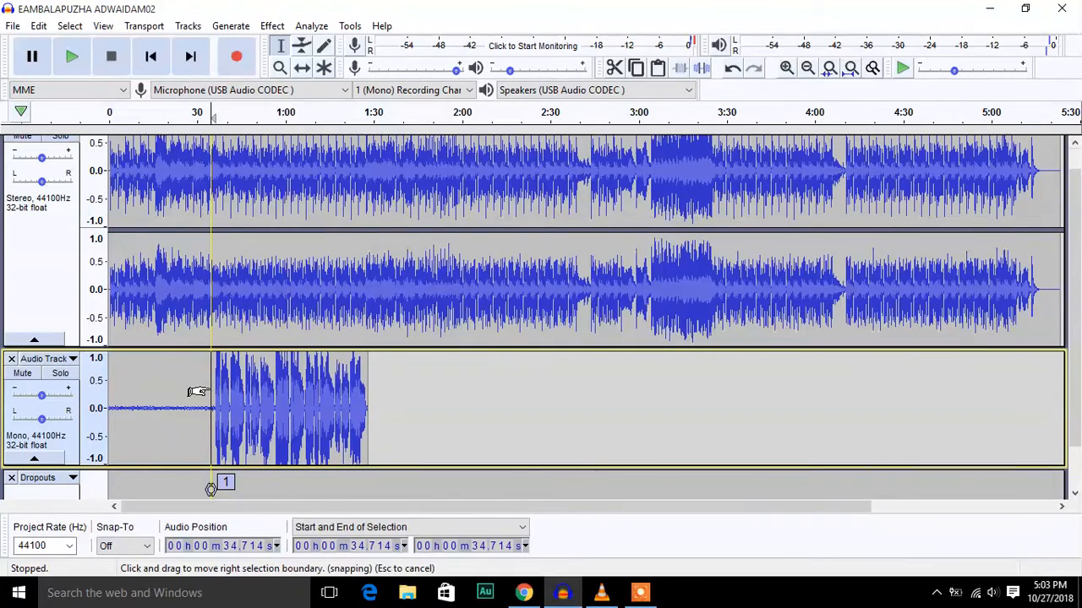
{"action": "left_click", "coordinate": [72, 56]}
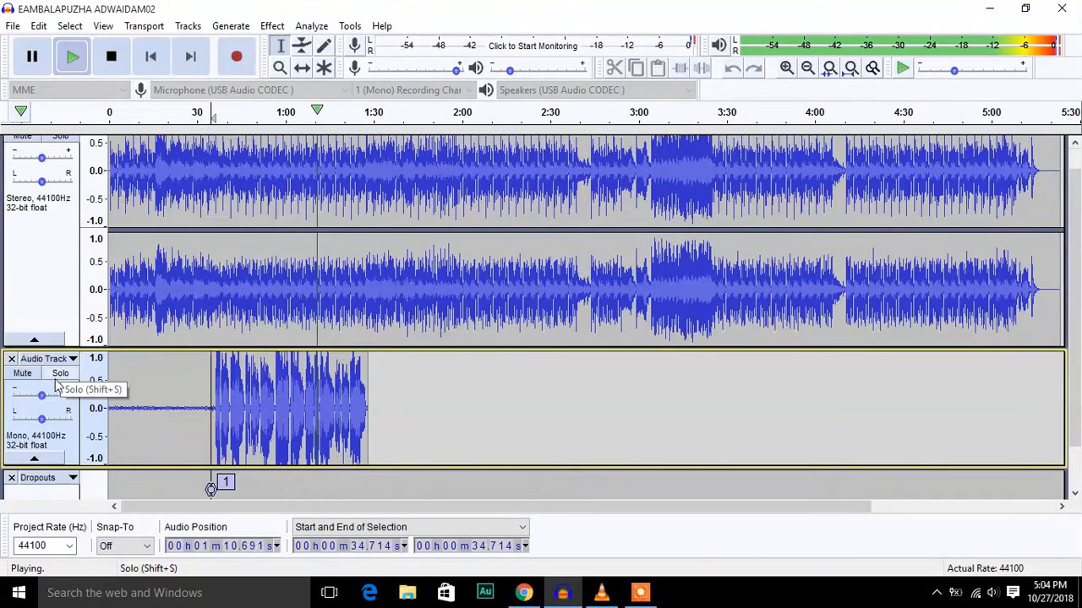
{"action": "key", "text": "space"}
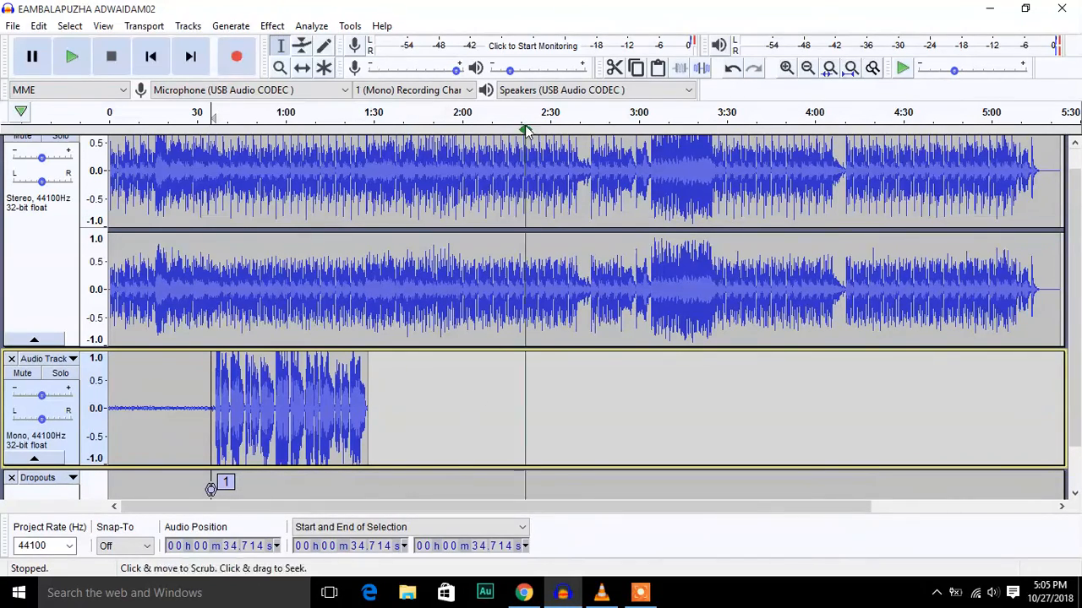
- Play the project from a timeline point between 2:00 and 2:30, focus the Dropouts label track, and stop playback
{"action": "left_click", "coordinate": [496, 112]}
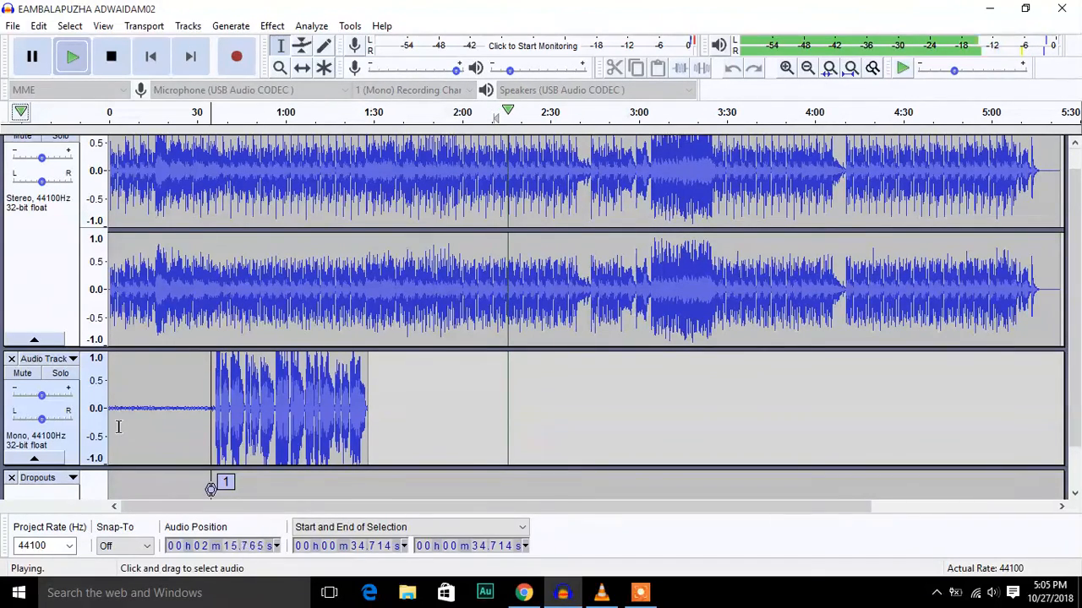
{"action": "scroll", "coordinate": [118, 425], "scroll_direction": "down", "scroll_amount": 2}
{"action": "left_click", "coordinate": [28, 442]}
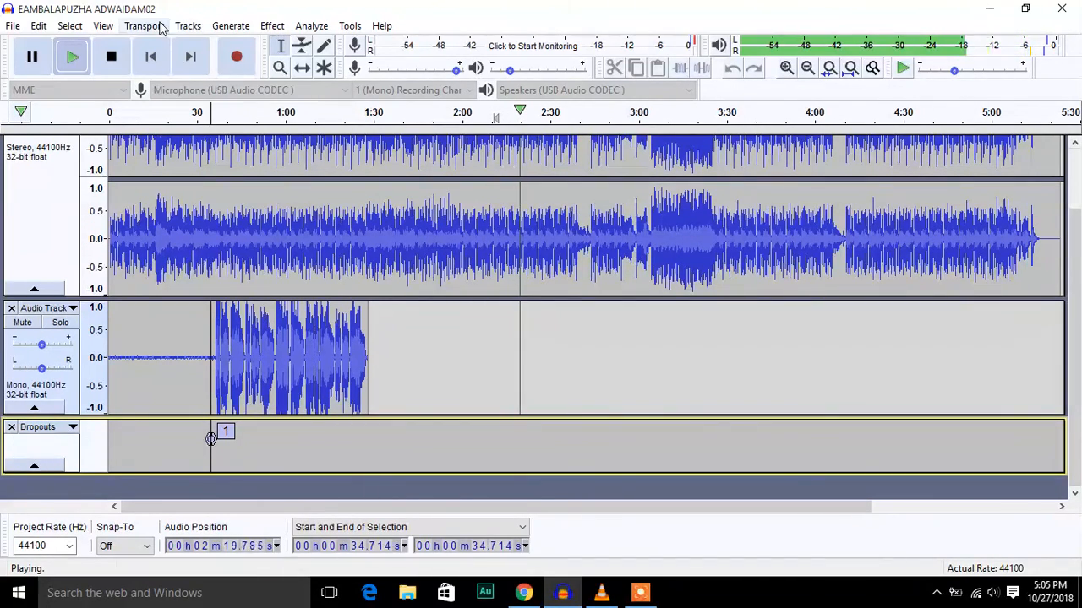
{"action": "left_click", "coordinate": [112, 62]}
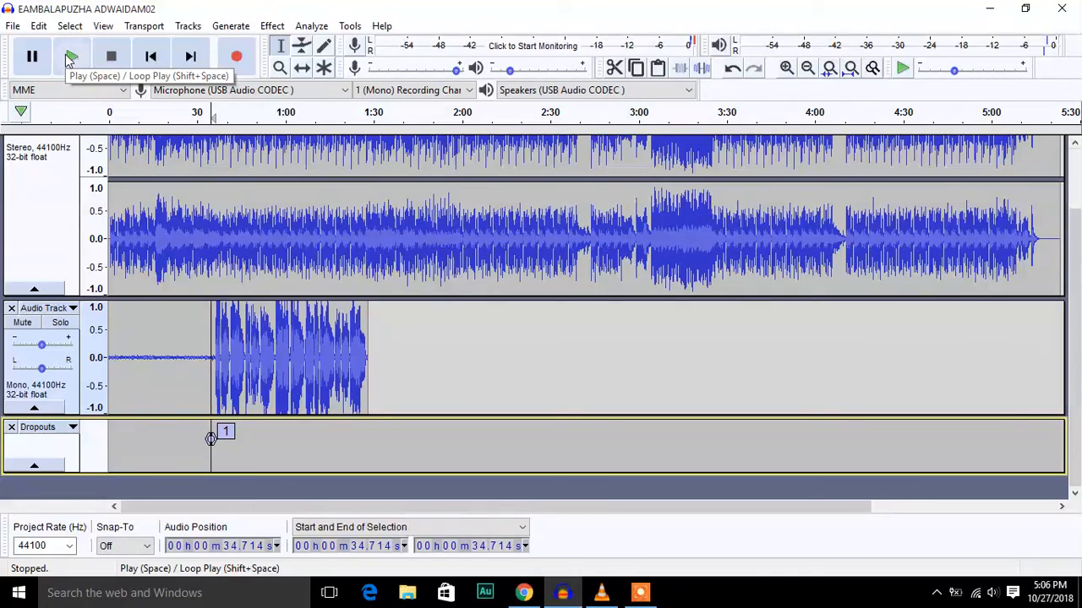
- Minimize the project window to show the desktop
{"action": "left_click", "coordinate": [988, 14]}
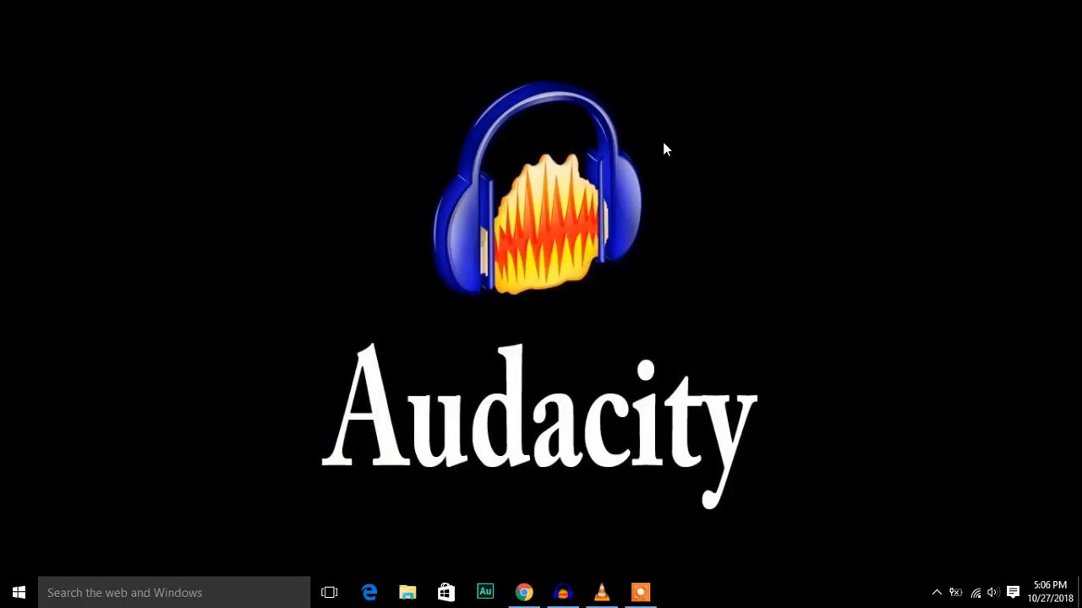
{"action": "mouse_move", "coordinate": [645, 597]}
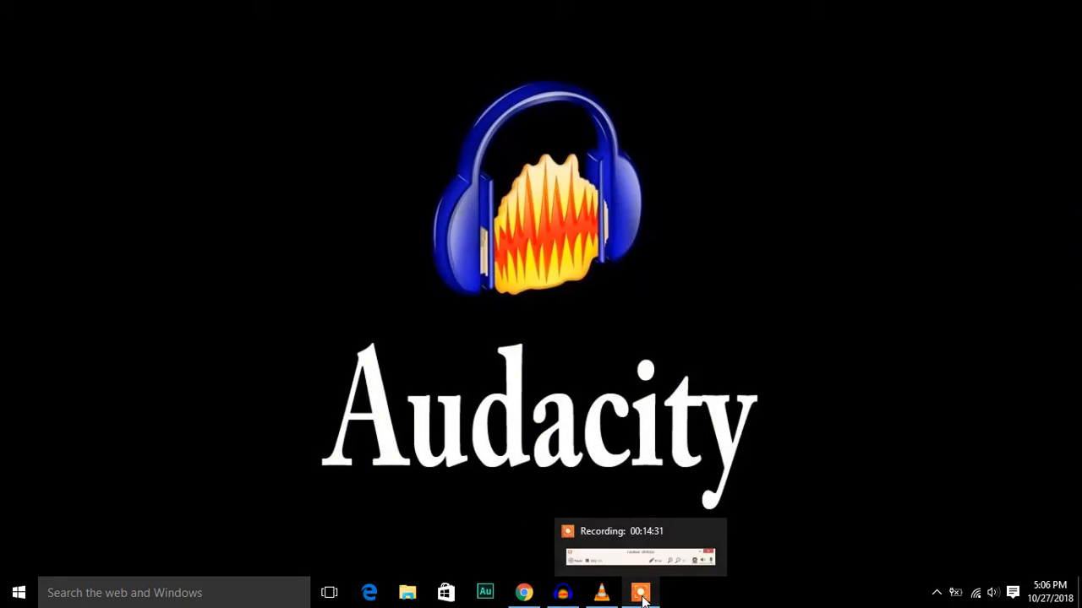